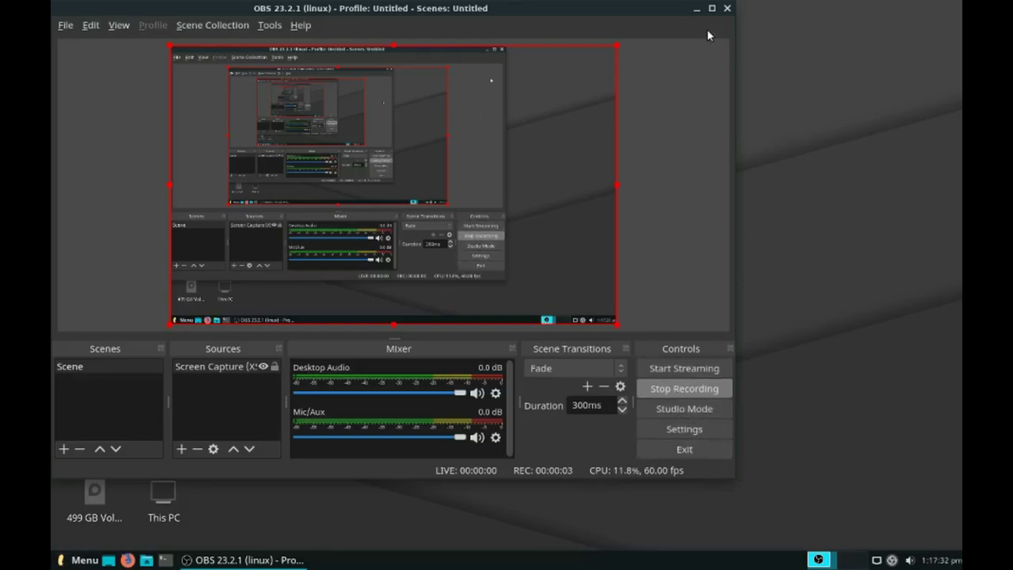
Search the web for r-linux and open the r-studio.com R-Linux product page.
{"action": "left_click", "coordinate": [696, 8]}
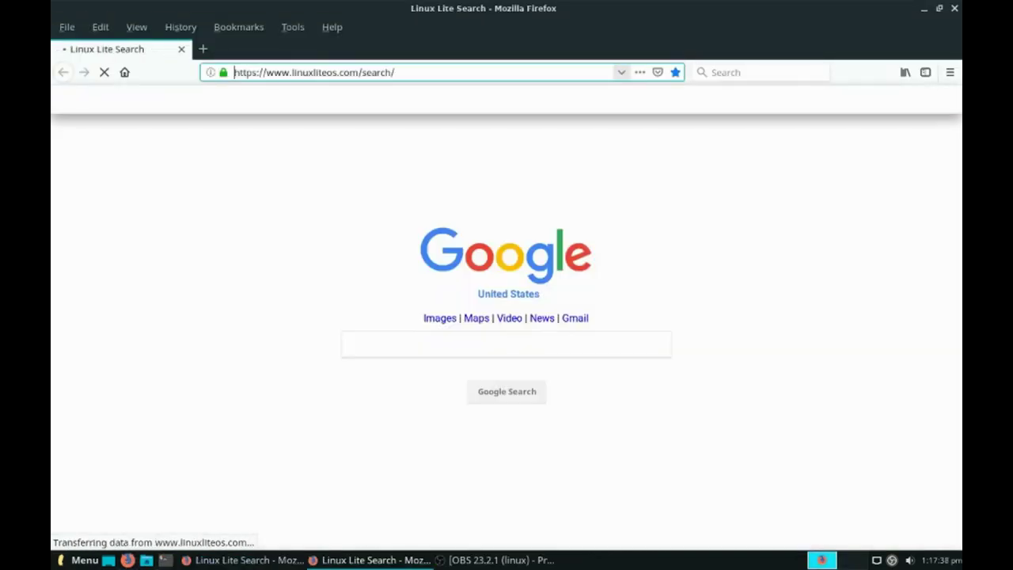
{"action": "type", "text": "r-linux"}
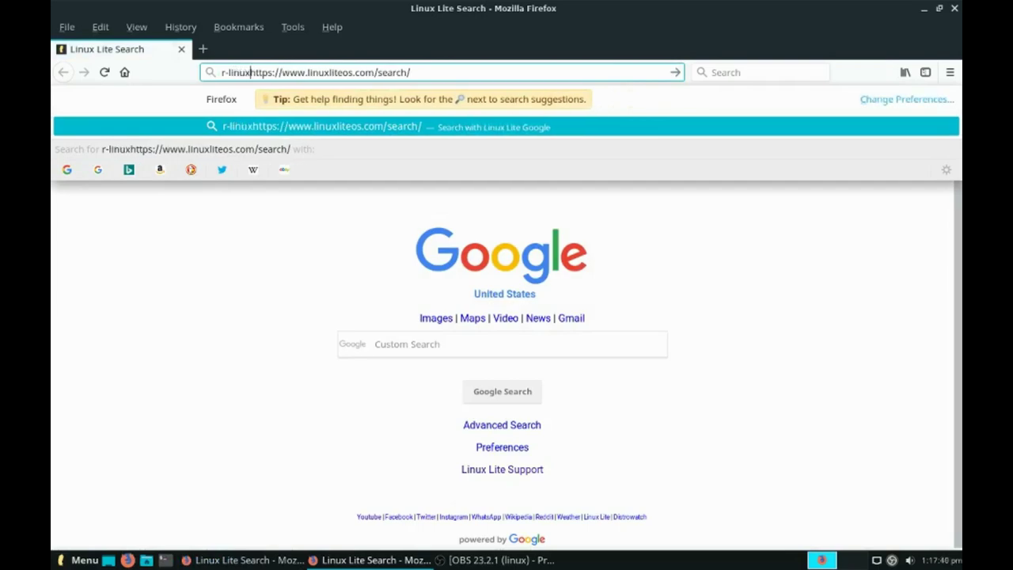
{"action": "key", "text": "Delete"}
{"action": "key", "text": "Delete"}
{"action": "key", "text": "Delete"}
{"action": "key", "text": "Delete"}
{"action": "key", "text": "Delete"}
{"action": "key", "text": "Delete"}
{"action": "key", "text": "Delete"}
{"action": "key", "text": "Delete"}
{"action": "key", "text": "Delete"}
{"action": "key", "text": "Delete"}
{"action": "key", "text": "Delete"}
{"action": "key", "text": "Delete"}
{"action": "key", "text": "Delete"}
{"action": "key", "text": "Delete"}
{"action": "key", "text": "Delete"}
{"action": "key", "text": "Delete"}
{"action": "key", "text": "Delete"}
{"action": "key", "text": "Delete"}
{"action": "key", "text": "Delete"}
{"action": "key", "text": "Delete"}
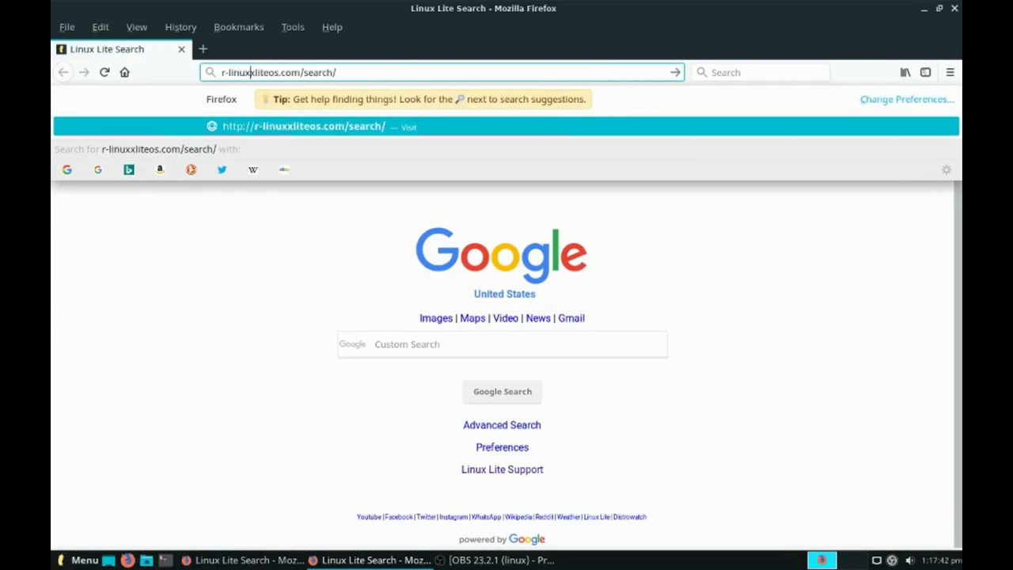
{"action": "key", "text": "Delete"}
{"action": "key", "text": "Delete"}
{"action": "key", "text": "Delete"}
{"action": "key", "text": "Delete"}
{"action": "key", "text": "Delete"}
{"action": "key", "text": "Delete"}
{"action": "key", "text": "Delete"}
{"action": "key", "text": "Delete"}
{"action": "key", "text": "Delete"}
{"action": "key", "text": "Return"}
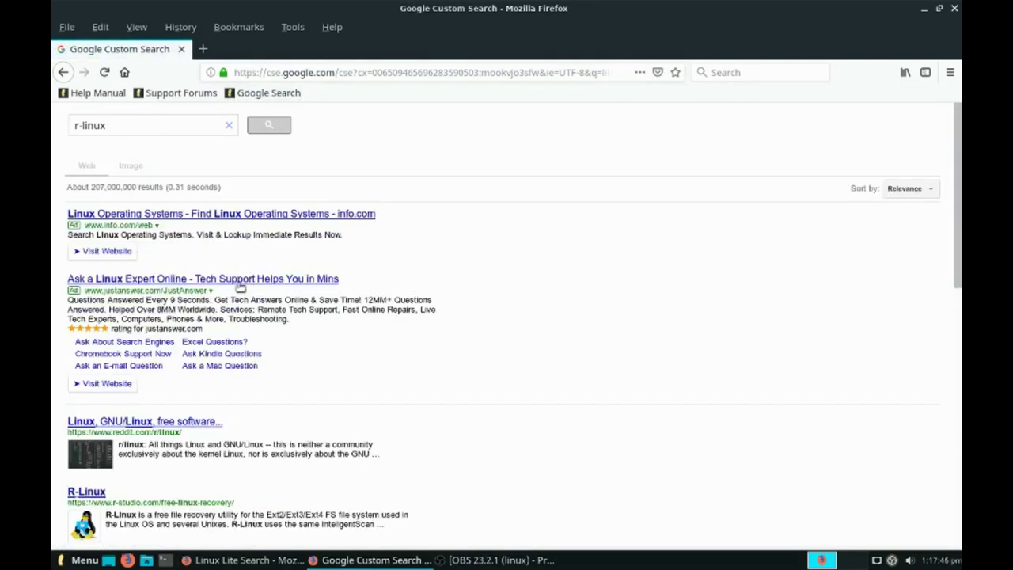
{"action": "scroll", "coordinate": [119, 393], "scroll_direction": "down", "scroll_amount": 3}
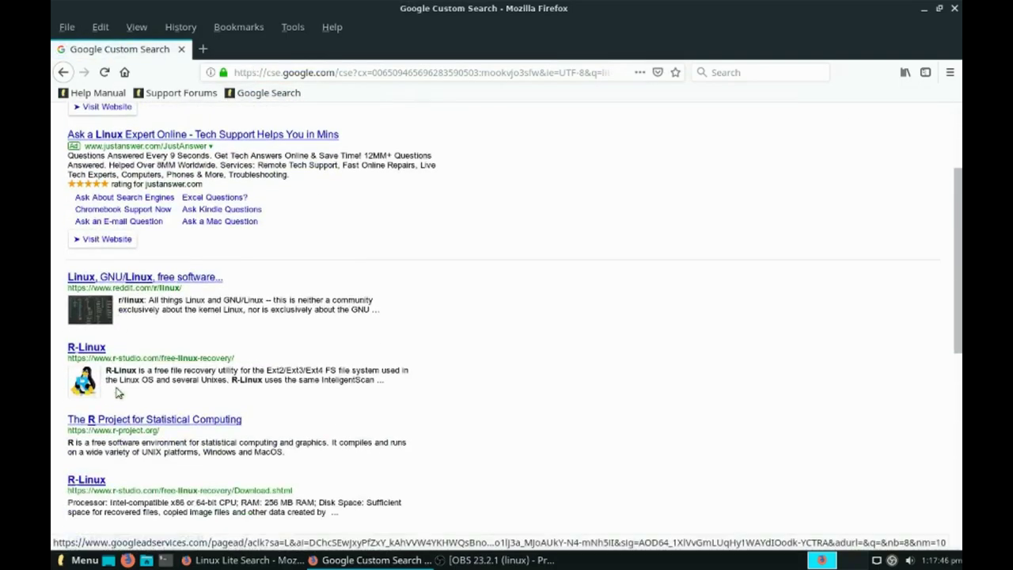
{"action": "left_click", "coordinate": [88, 350]}
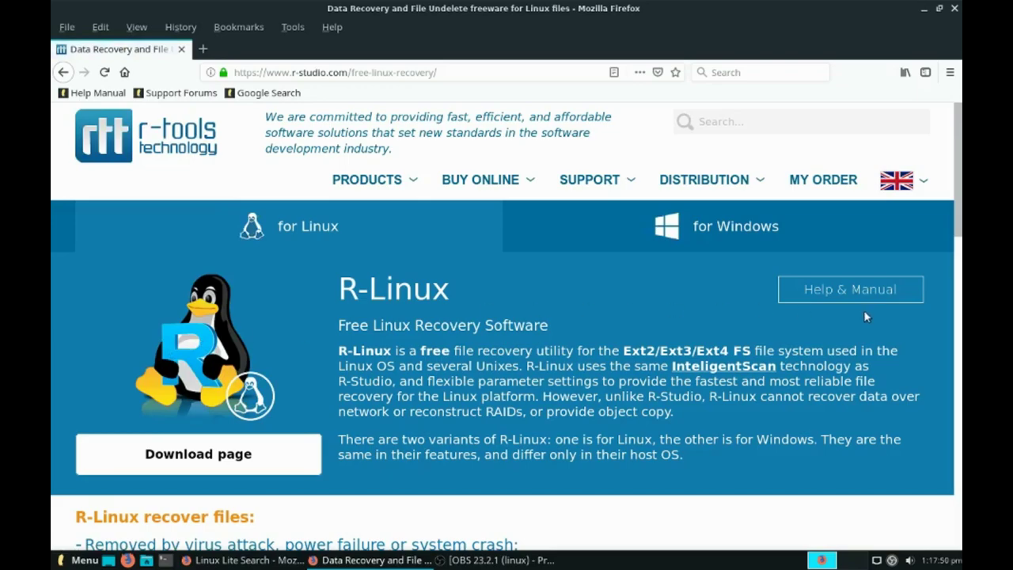
Download the 64-bit Debian package RLinux5_x64.deb and open it with the package installer.
{"action": "scroll", "coordinate": [142, 356], "scroll_direction": "down", "scroll_amount": 2}
{"action": "left_click", "coordinate": [239, 398]}
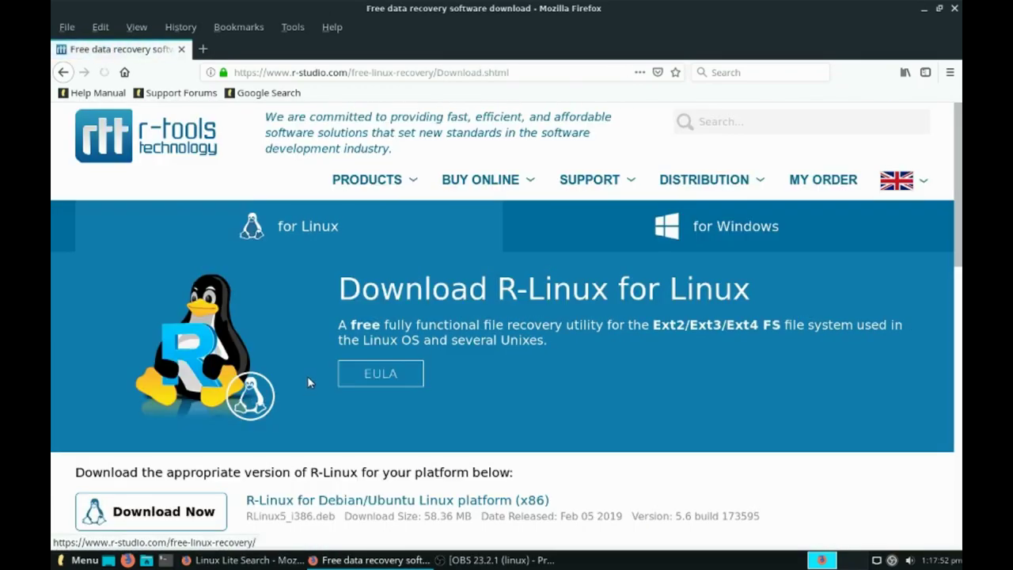
{"action": "scroll", "coordinate": [293, 359], "scroll_direction": "down", "scroll_amount": 4}
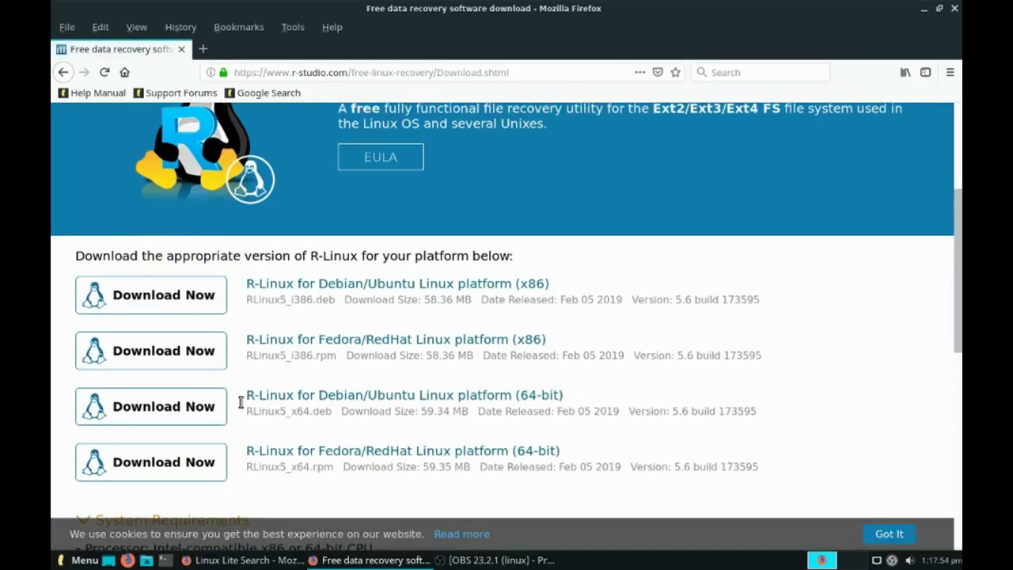
{"action": "left_click", "coordinate": [149, 407]}
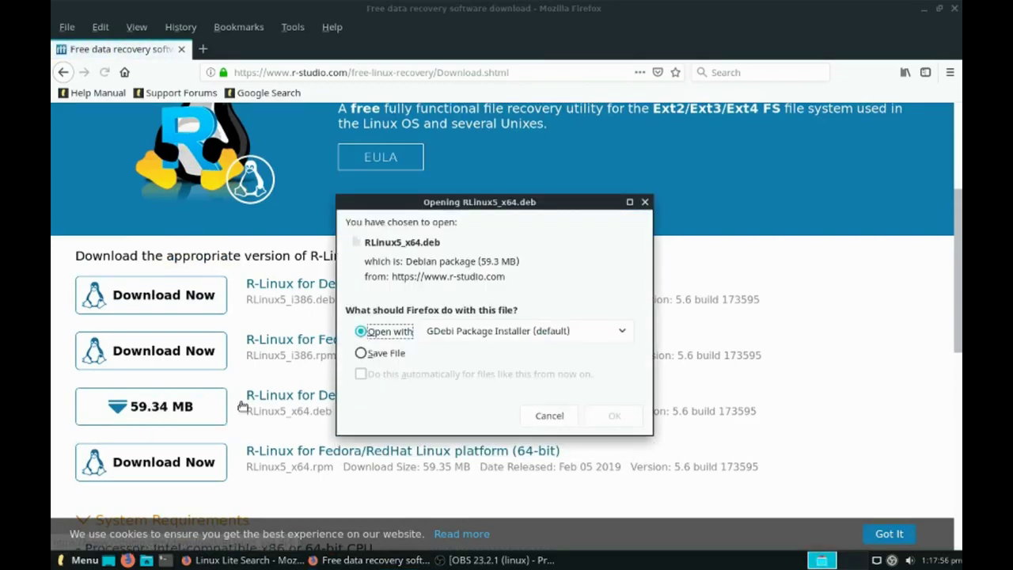
{"action": "left_click", "coordinate": [615, 416]}
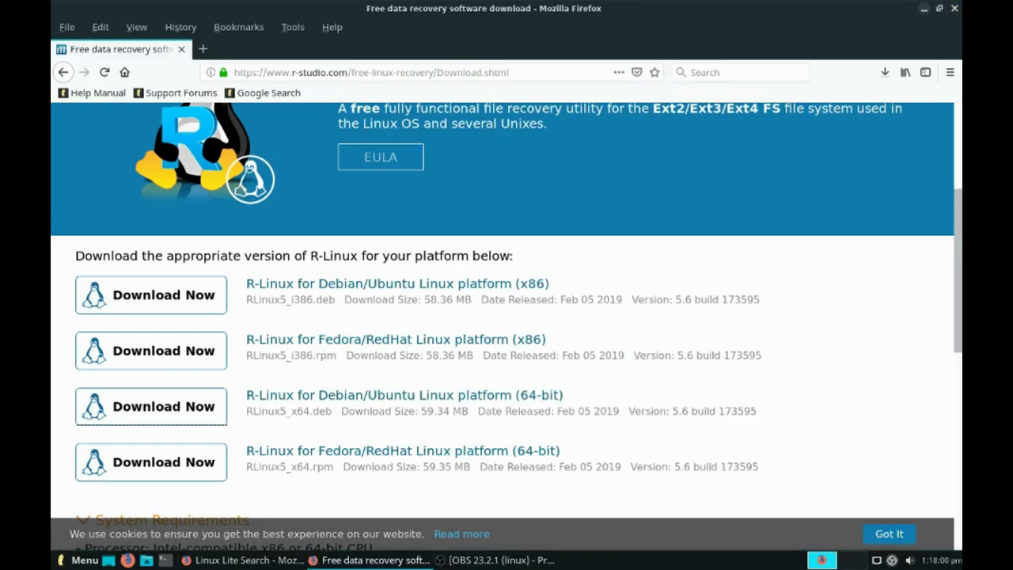
{"action": "left_click", "coordinate": [885, 72]}
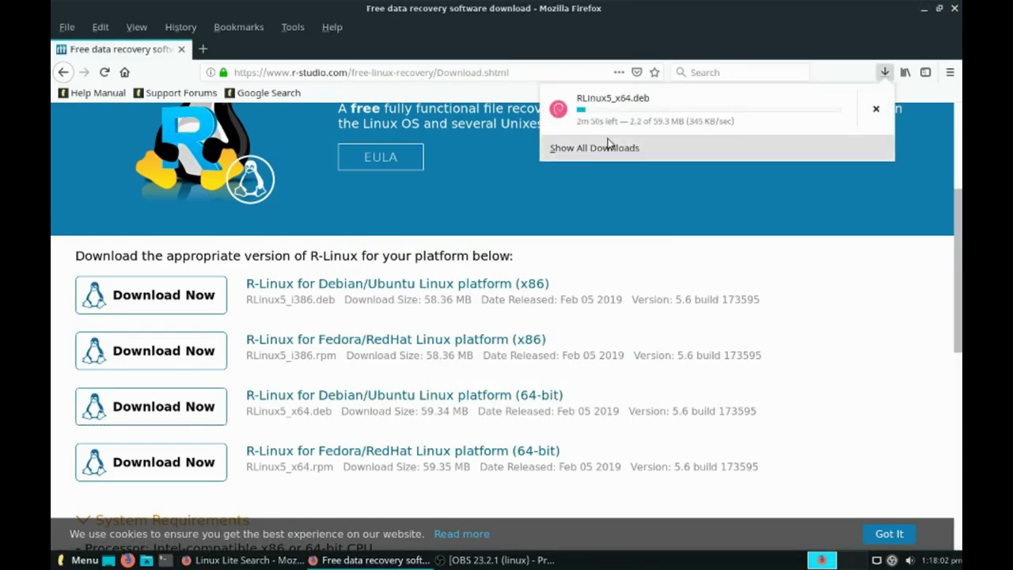
{"action": "left_click", "coordinate": [483, 560]}
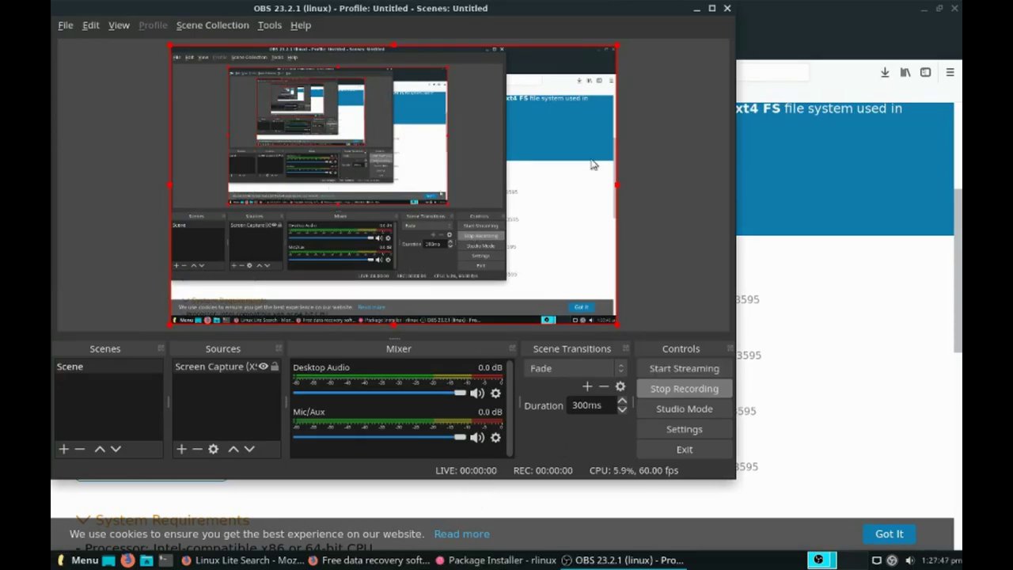
Install the rlinux package in GDebi, then close the installer and the R-Linux download window.
{"action": "left_click", "coordinate": [694, 9]}
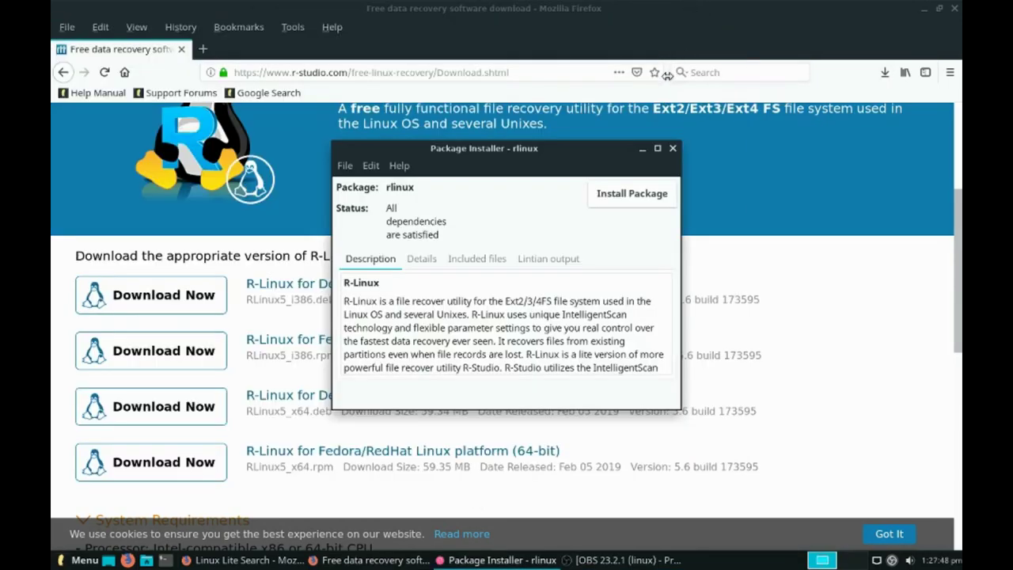
{"action": "left_click", "coordinate": [645, 201]}
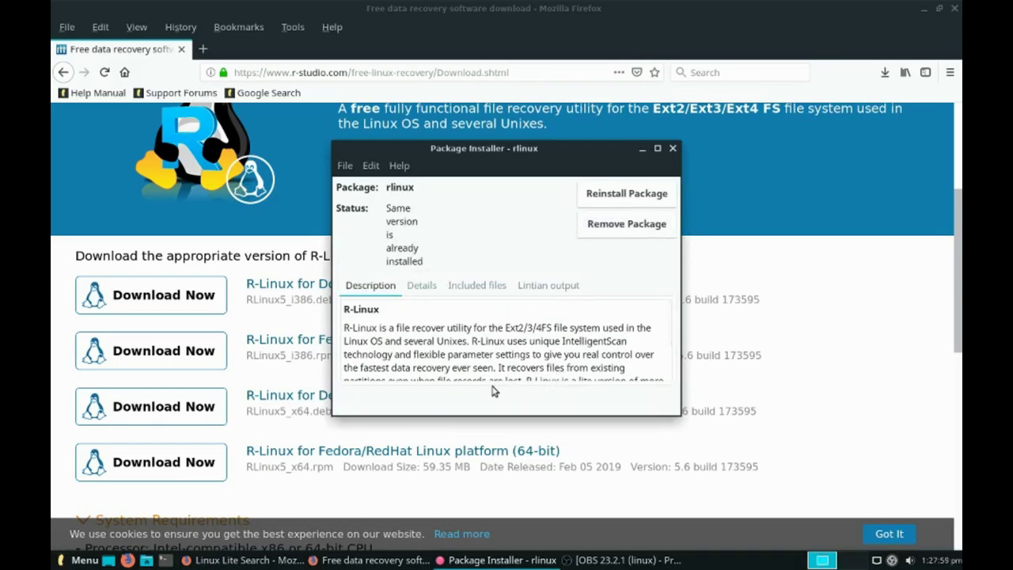
{"action": "left_click", "coordinate": [672, 148]}
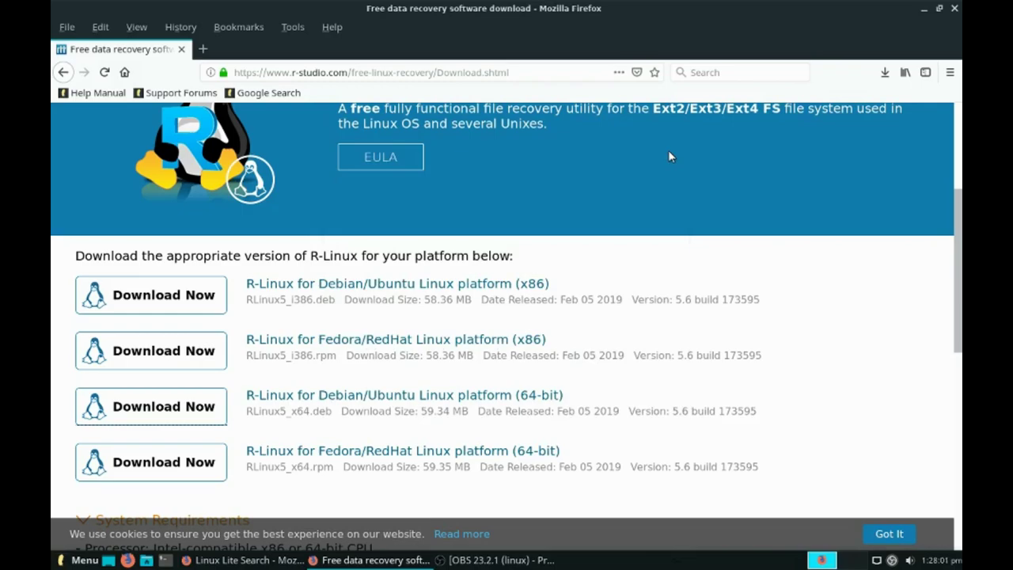
{"action": "left_click", "coordinate": [955, 8]}
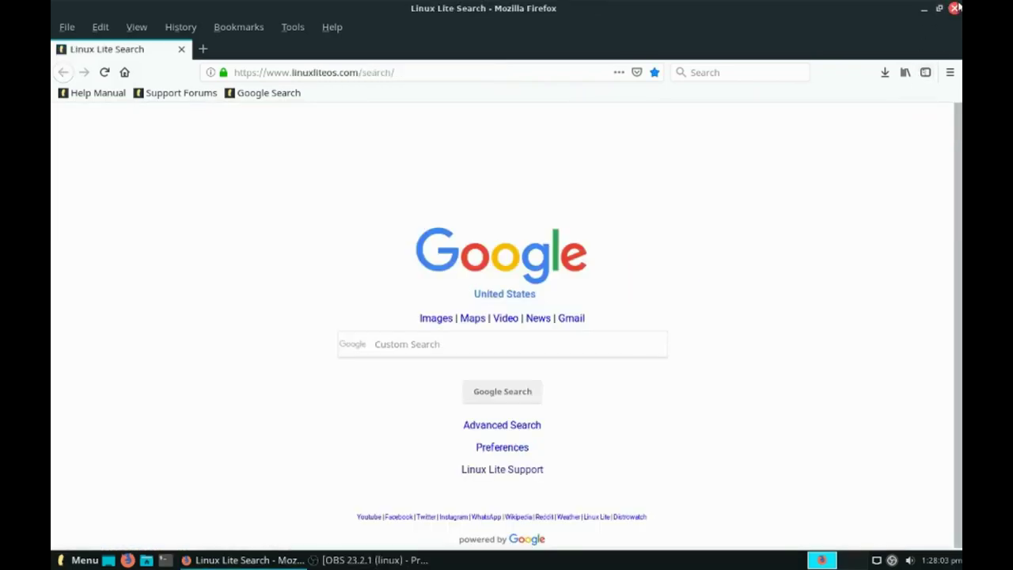
Close the remaining browser window and mount the ALPHAOS volume.
{"action": "left_click", "coordinate": [956, 8]}
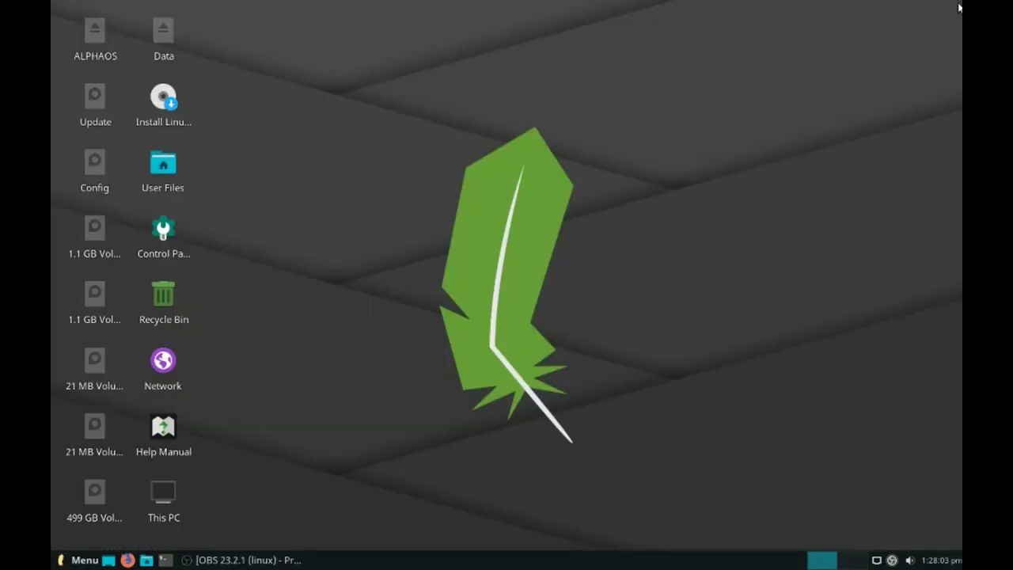
{"action": "right_click", "coordinate": [94, 41]}
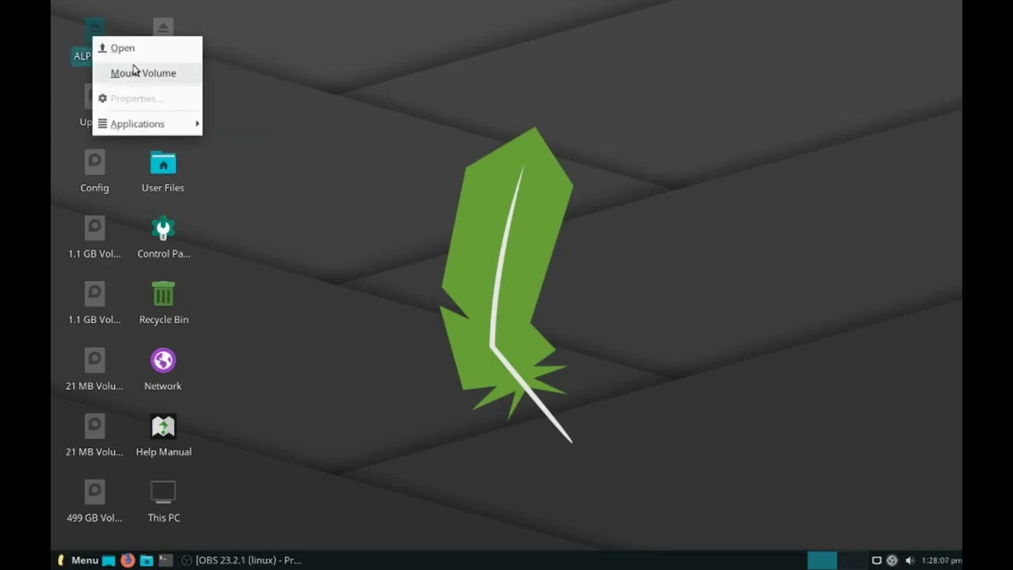
{"action": "left_click", "coordinate": [131, 72]}
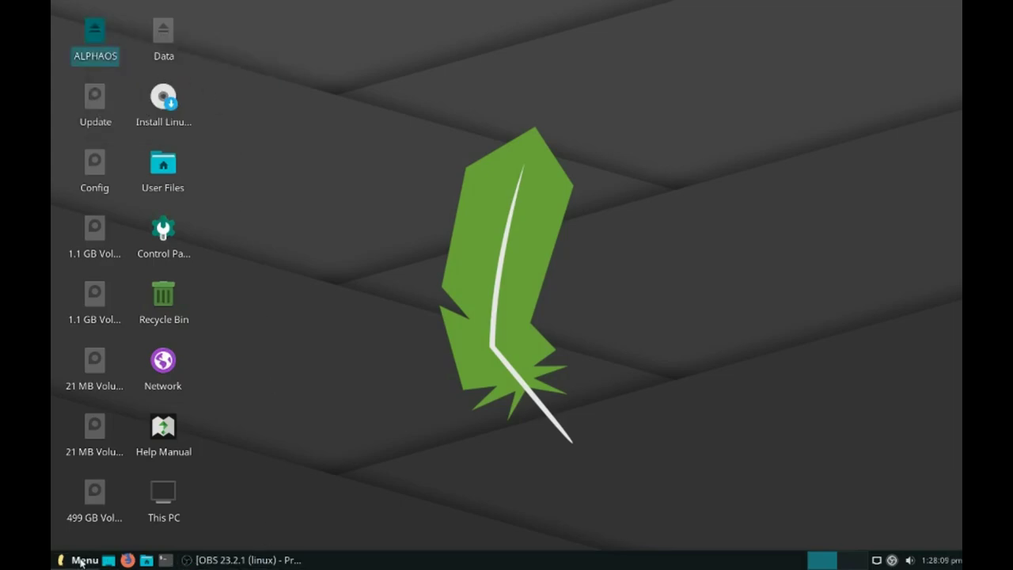
Launch R-Linux from Menu > System and accept its licence agreement.
{"action": "left_click", "coordinate": [85, 559]}
{"action": "left_click", "coordinate": [94, 478]}
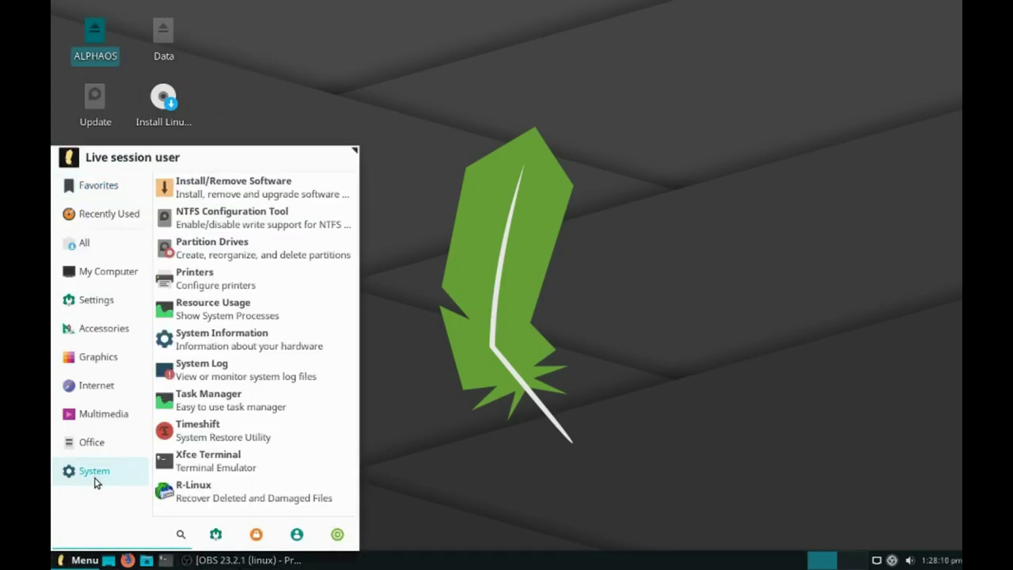
{"action": "left_click", "coordinate": [179, 495]}
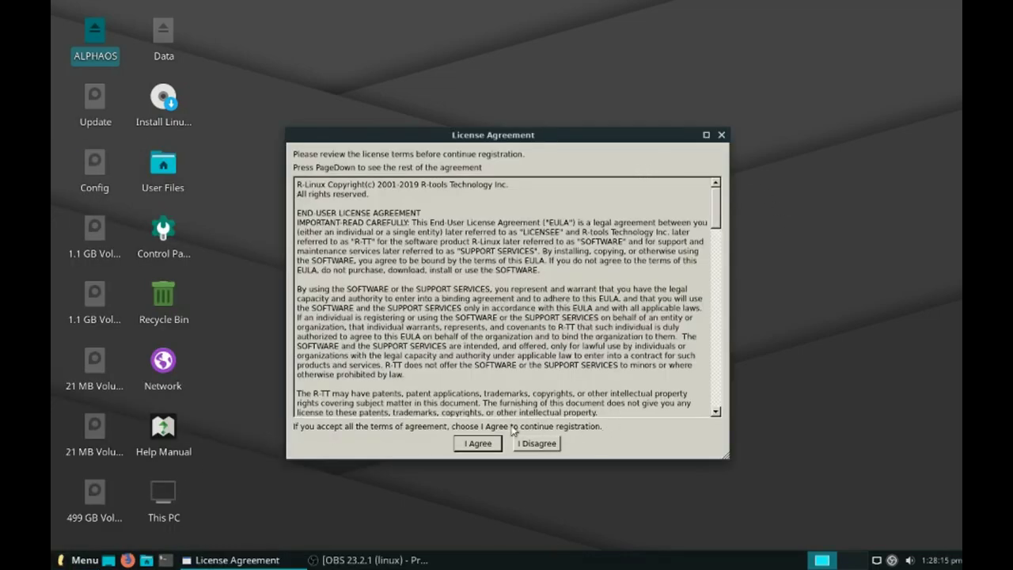
{"action": "left_click", "coordinate": [475, 444]}
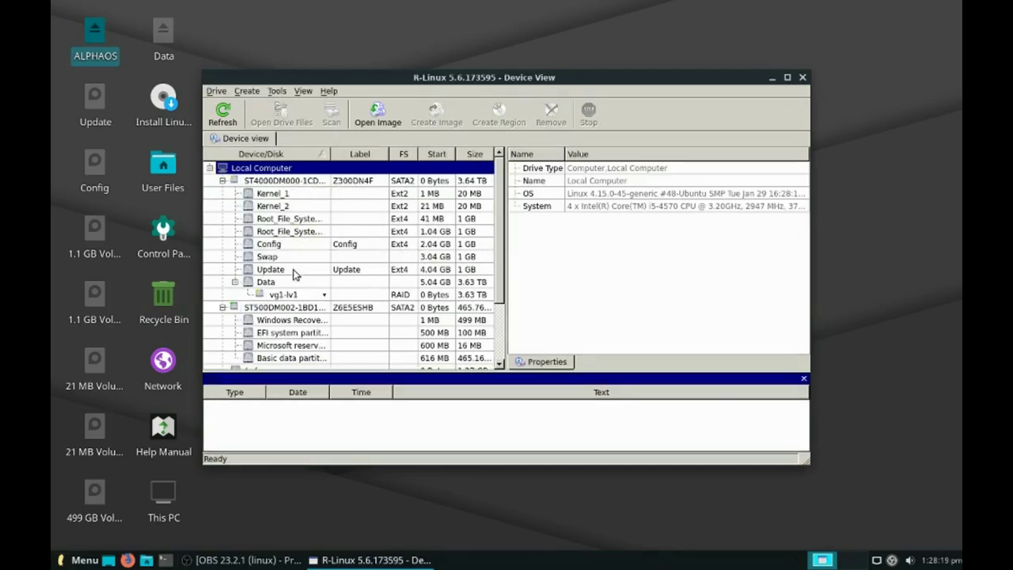
Maximize R-Linux and set up a Data partition scan with Extra Search for Known File Types.
{"action": "left_click", "coordinate": [288, 284]}
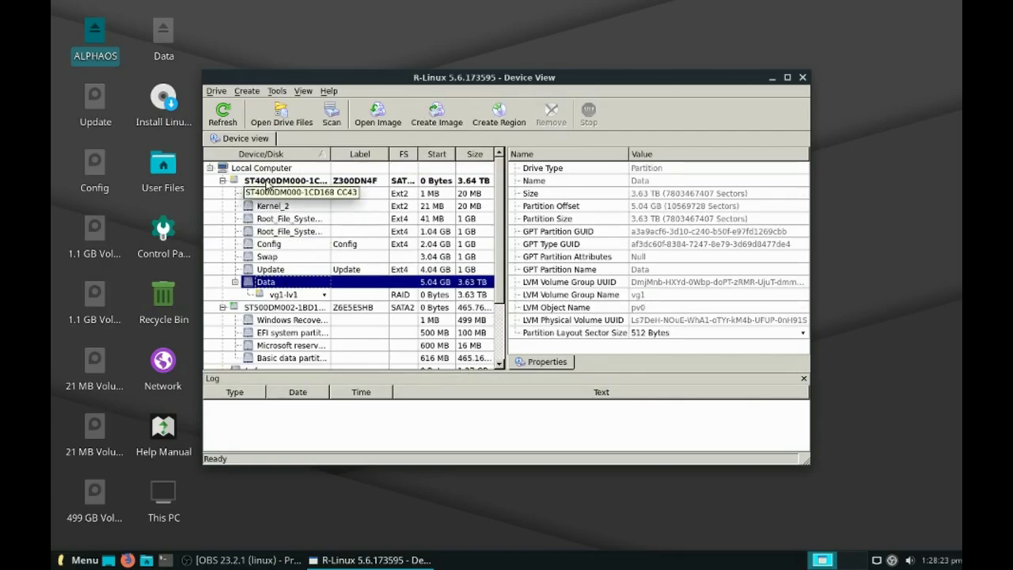
{"action": "left_click", "coordinate": [787, 76]}
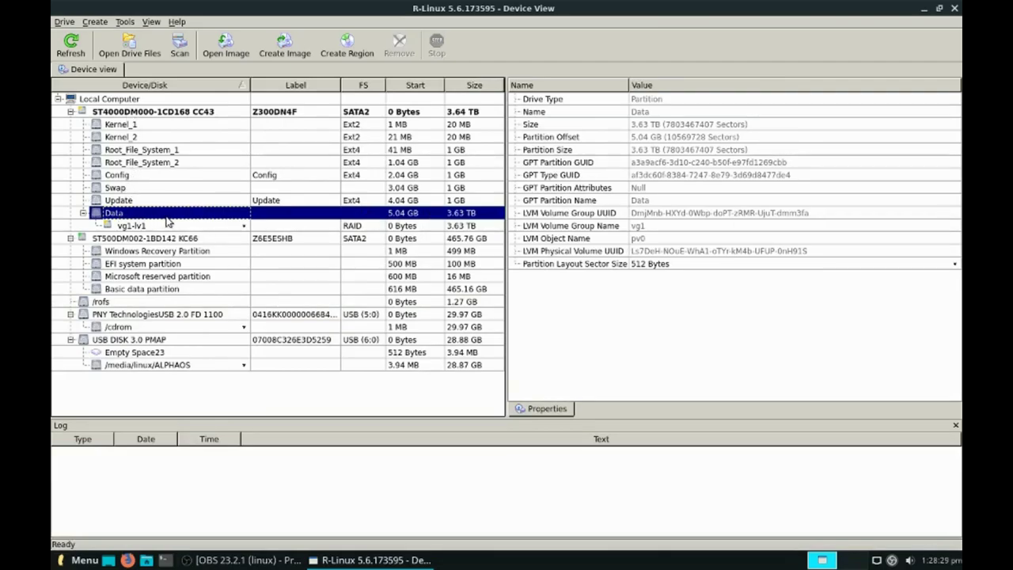
{"action": "left_click", "coordinate": [181, 47]}
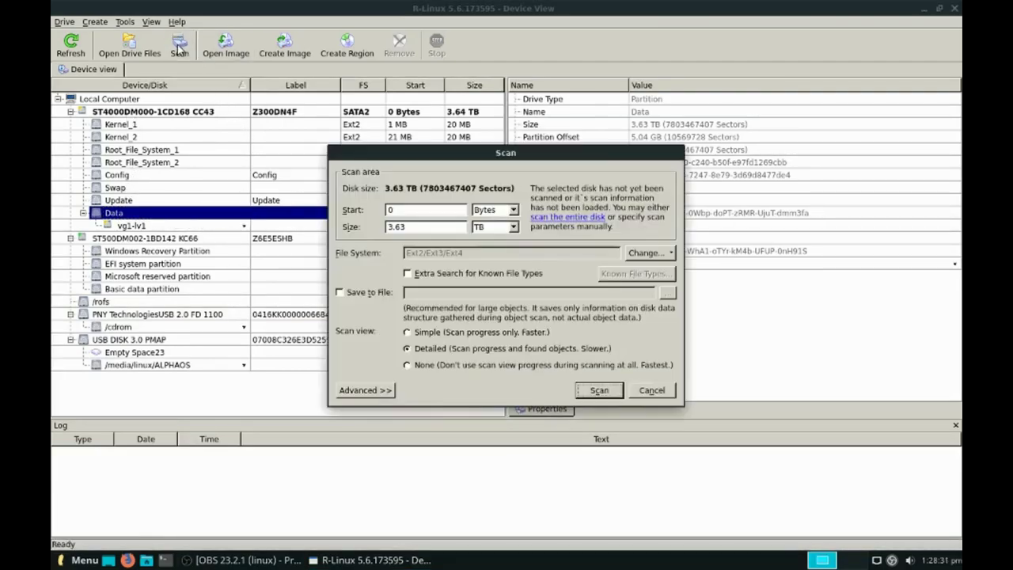
{"action": "left_click", "coordinate": [446, 273]}
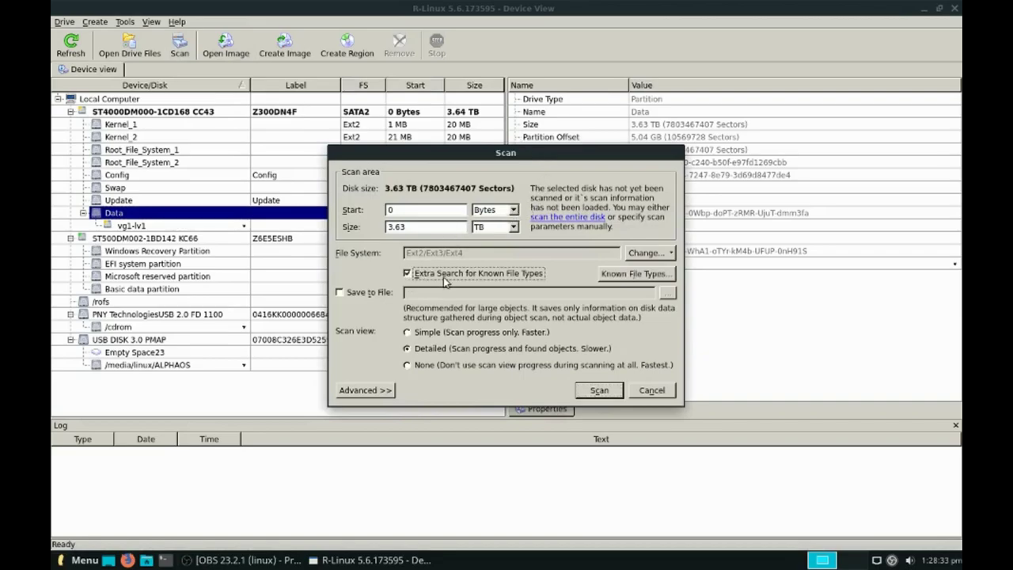
Save scan information over /media/linux/ALPHAOS/AOS/FS_Central_1.scn, replacing the existing file.
{"action": "left_click", "coordinate": [341, 292]}
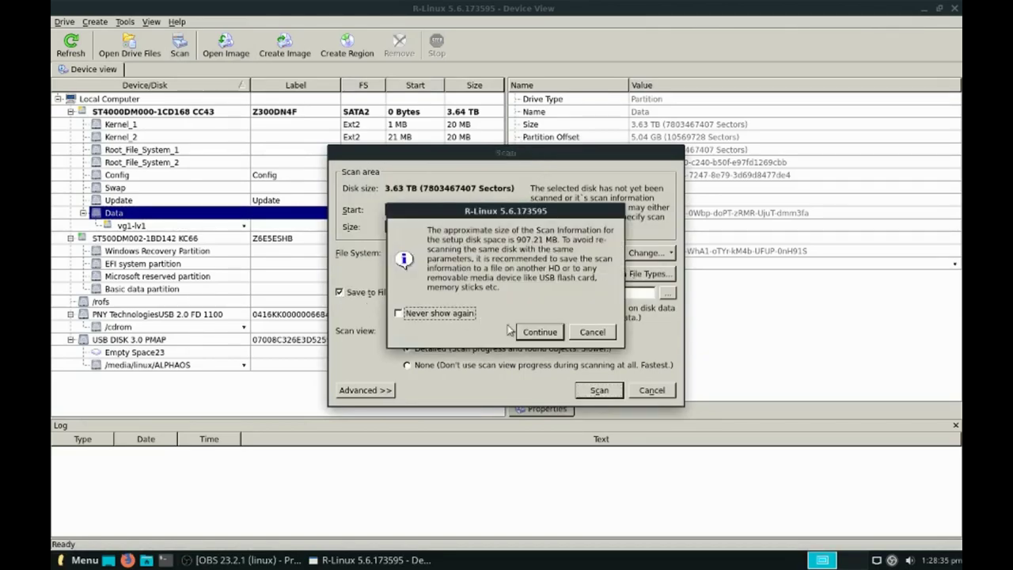
{"action": "left_click", "coordinate": [537, 332]}
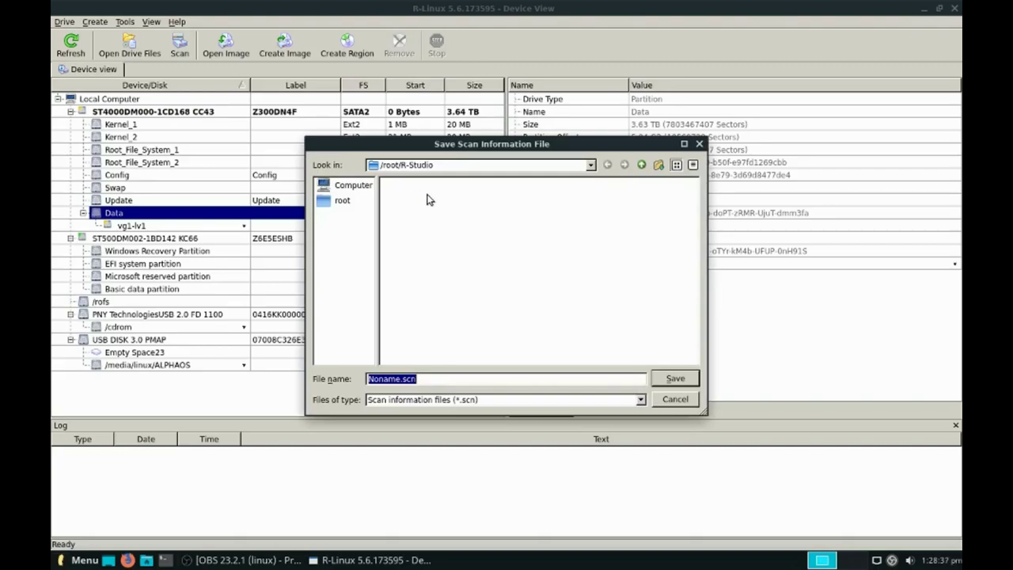
{"action": "left_click", "coordinate": [346, 187]}
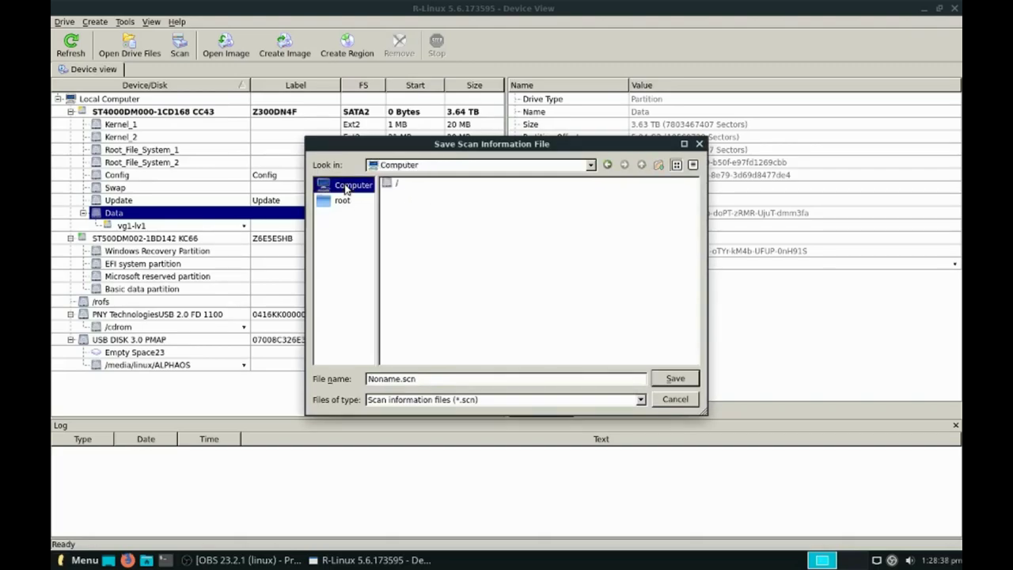
{"action": "double_click", "coordinate": [397, 186]}
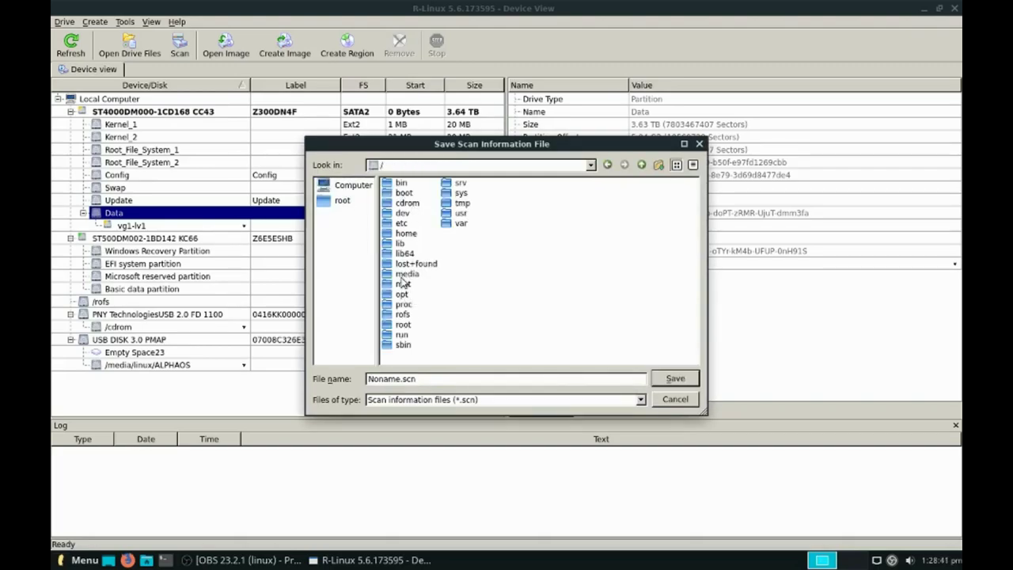
{"action": "double_click", "coordinate": [402, 275]}
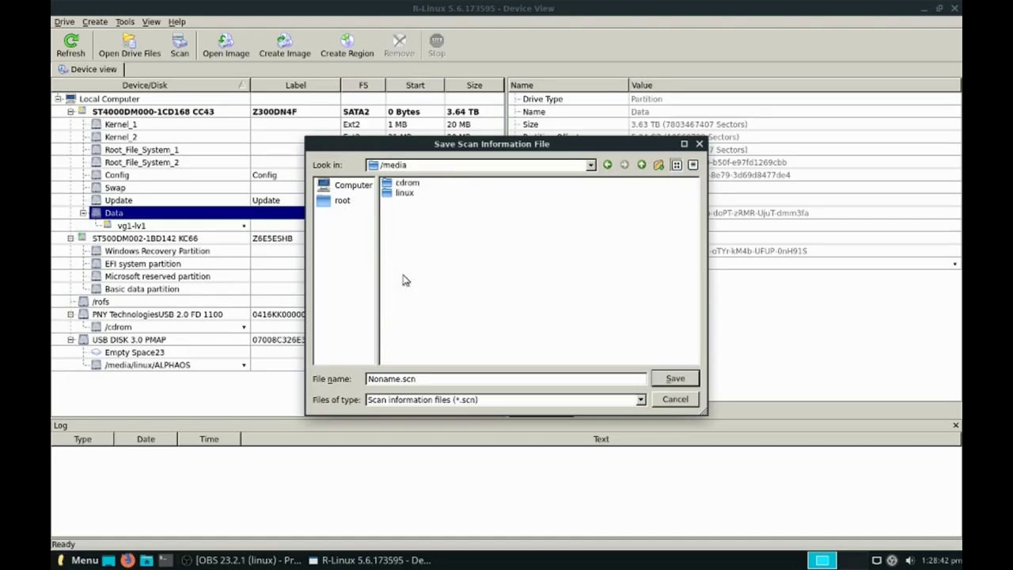
{"action": "double_click", "coordinate": [401, 194]}
{"action": "double_click", "coordinate": [405, 186]}
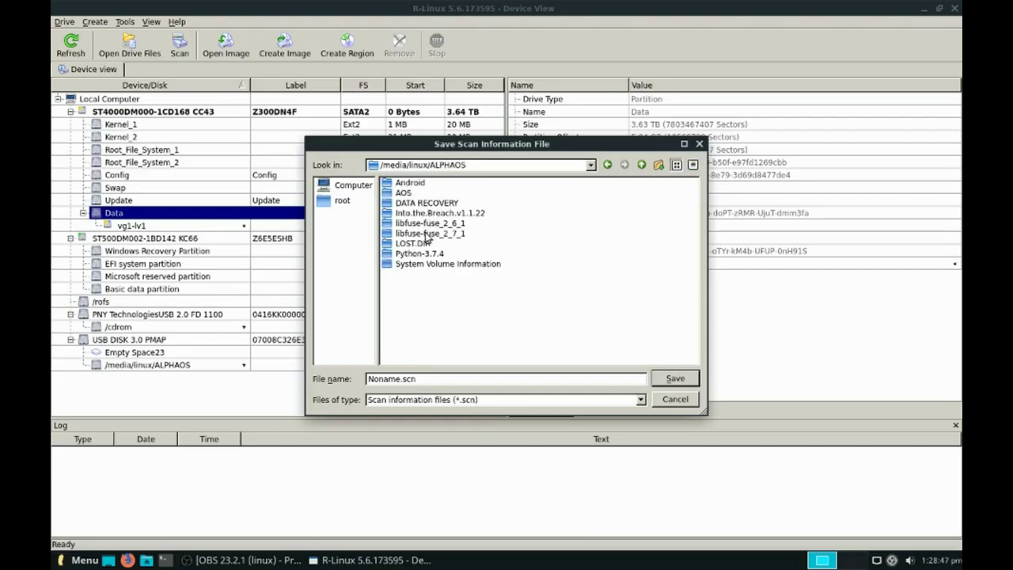
{"action": "double_click", "coordinate": [404, 193]}
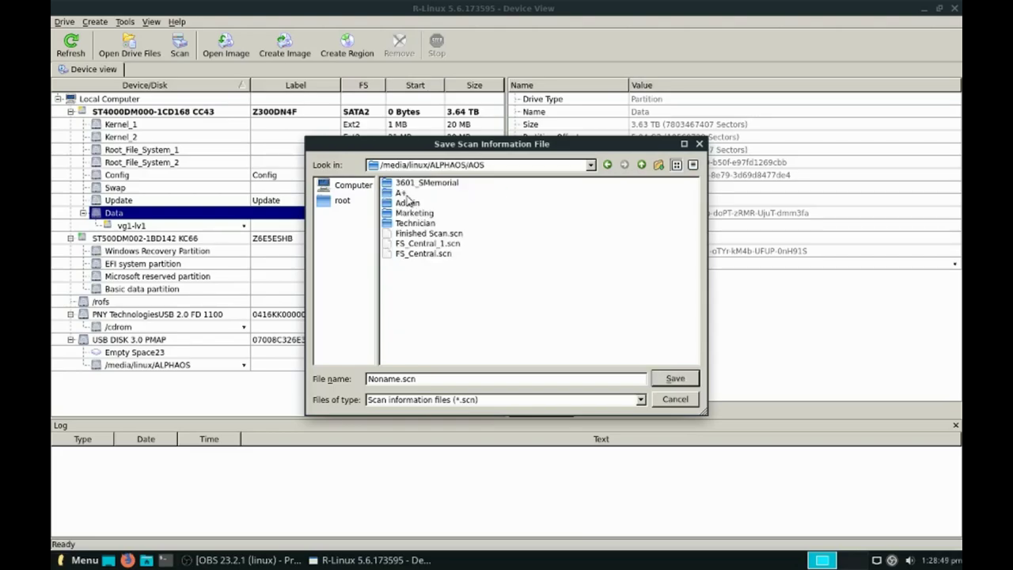
{"action": "left_click", "coordinate": [428, 244]}
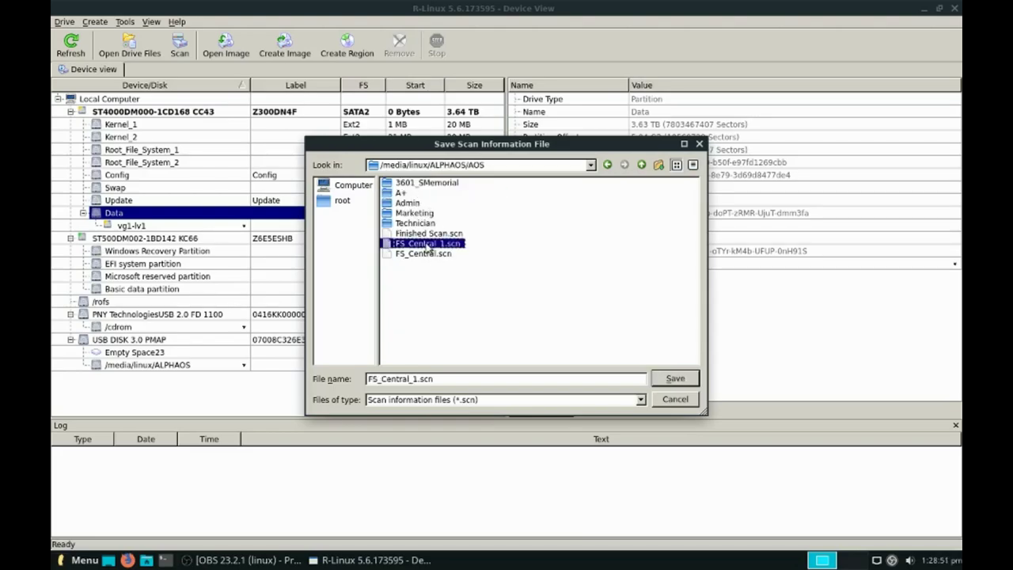
{"action": "left_click", "coordinate": [675, 379]}
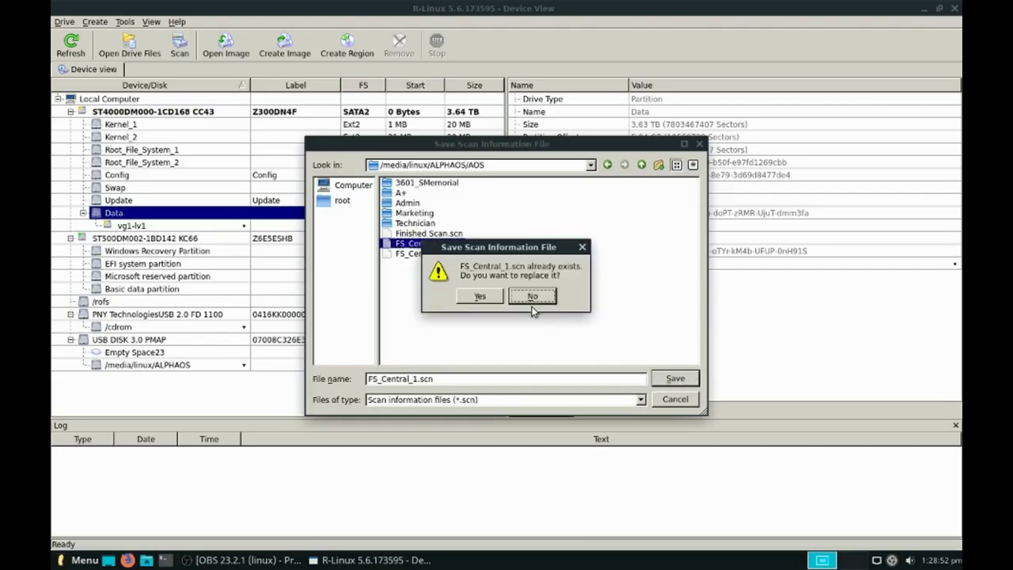
{"action": "left_click", "coordinate": [478, 298]}
Start the Data partition scan, then stop it early.
{"action": "left_click", "coordinate": [598, 390]}
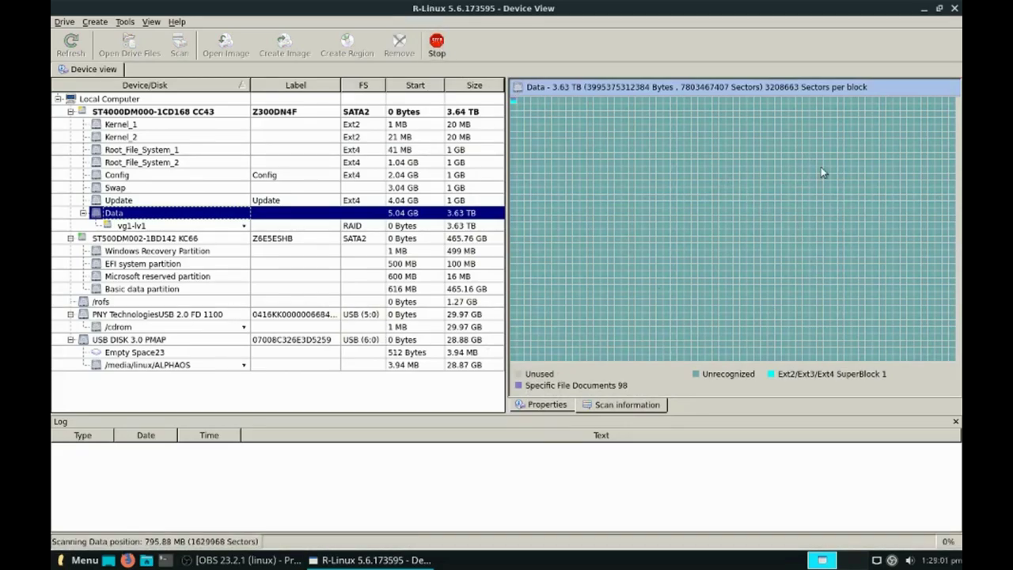
{"action": "left_click", "coordinate": [437, 45]}
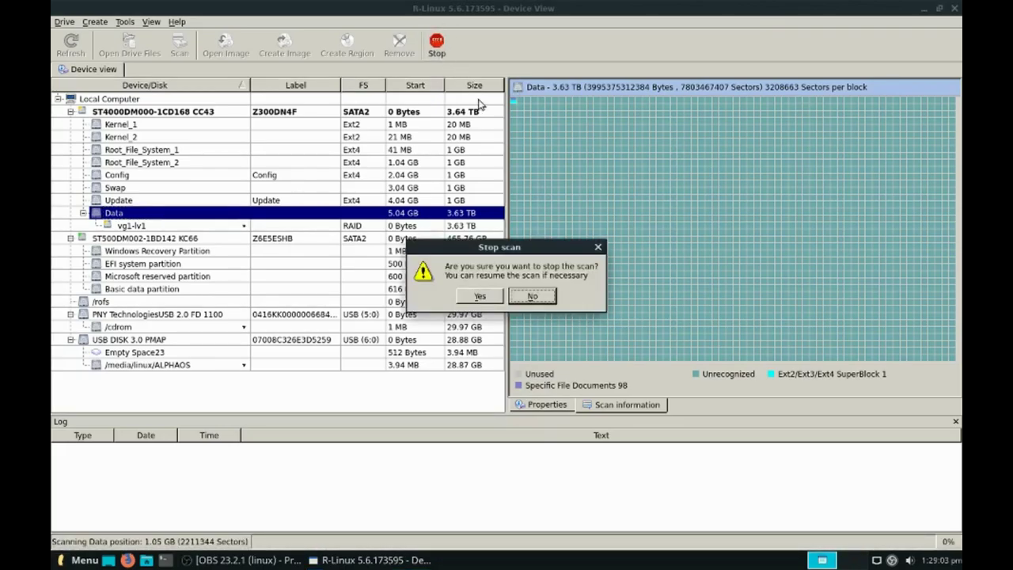
{"action": "left_click", "coordinate": [494, 298]}
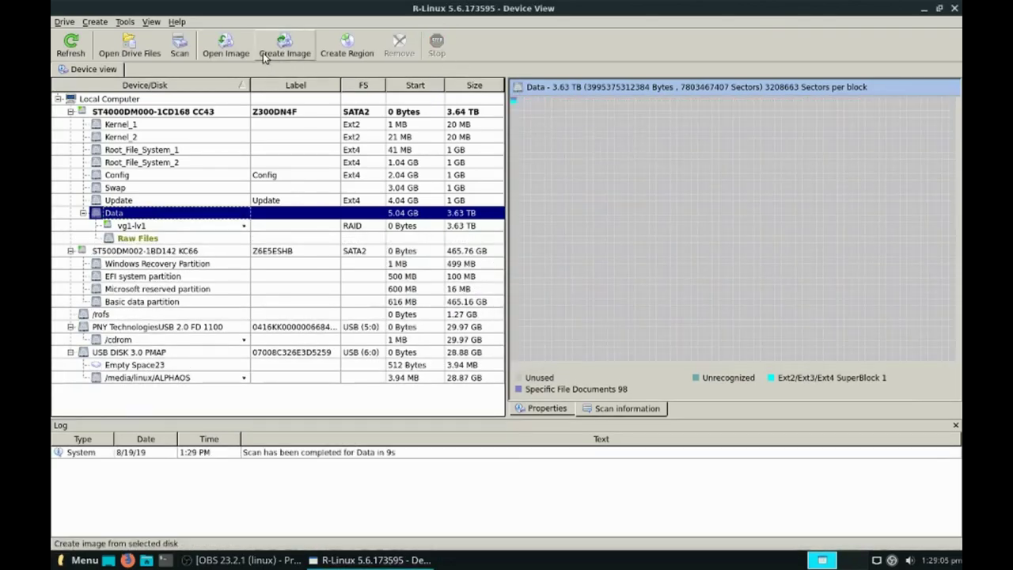
{"action": "left_click", "coordinate": [64, 22]}
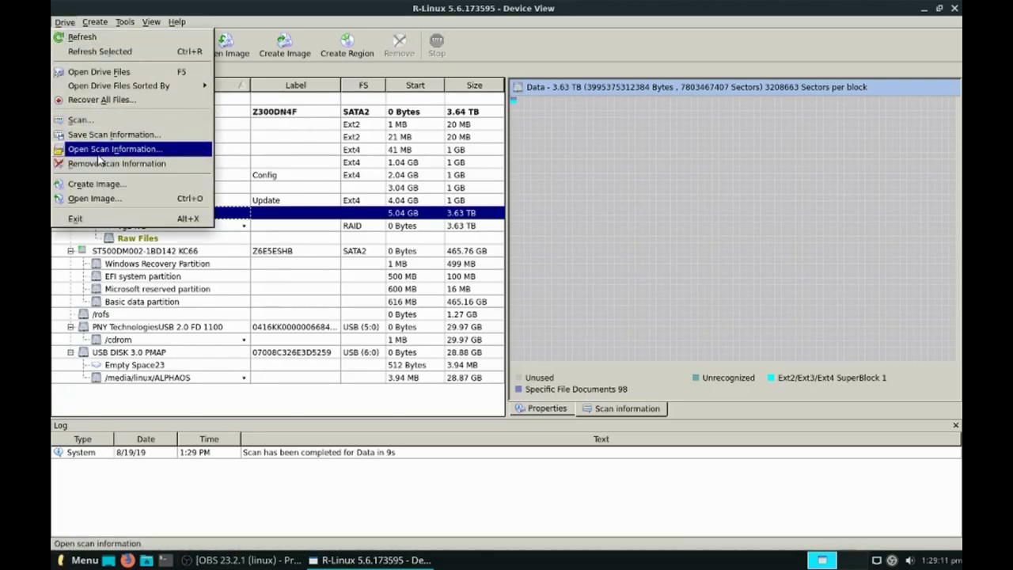
{"action": "key", "text": "Escape"}
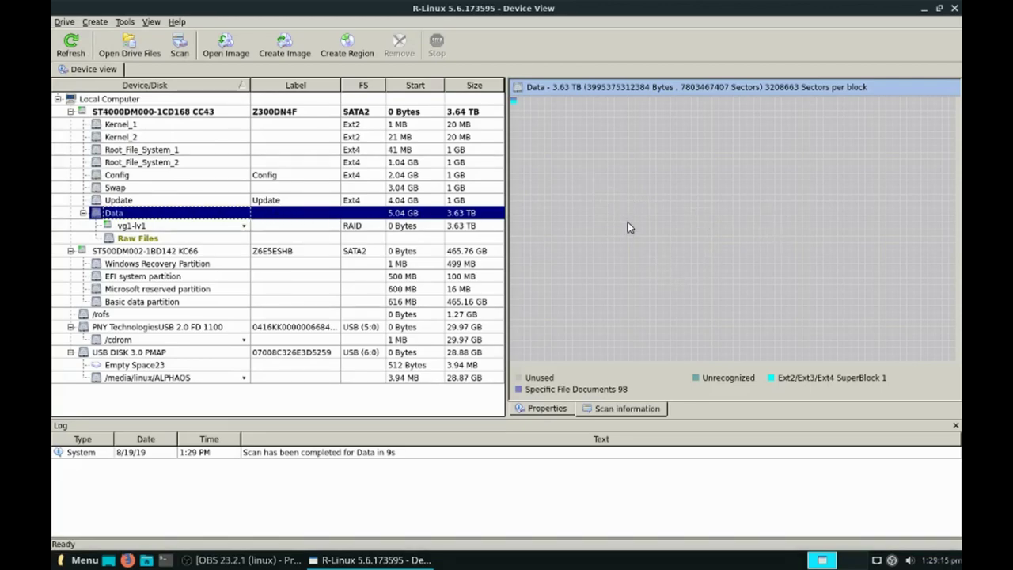
{"action": "right_click", "coordinate": [153, 217]}
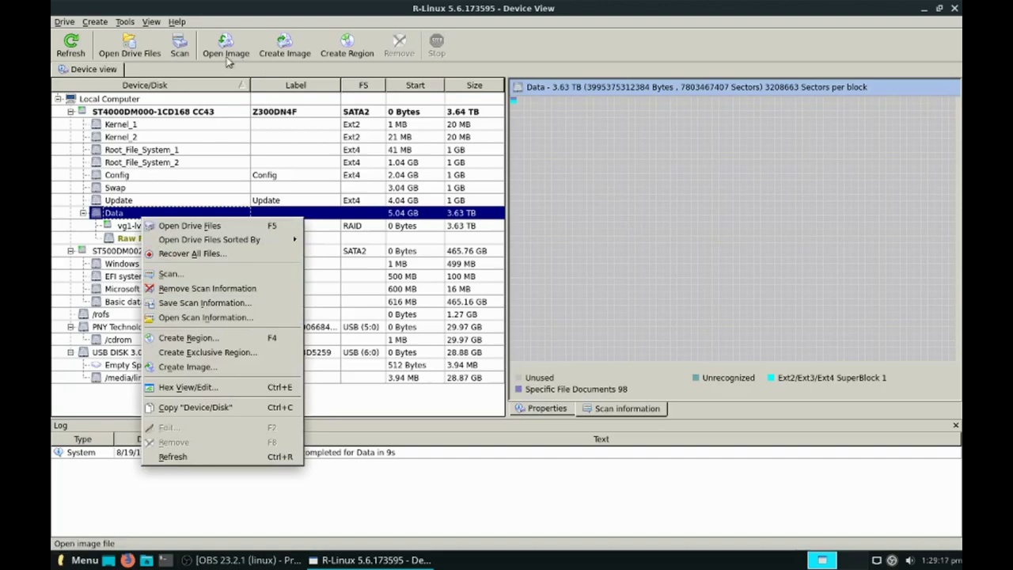
{"action": "key", "text": "Escape"}
{"action": "left_click", "coordinate": [183, 52]}
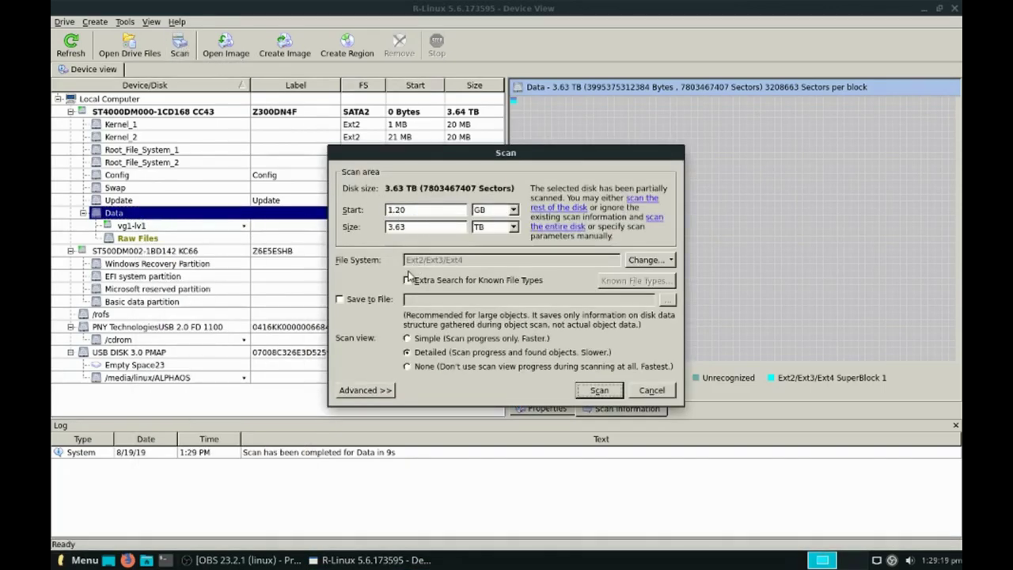
{"action": "left_click", "coordinate": [366, 391]}
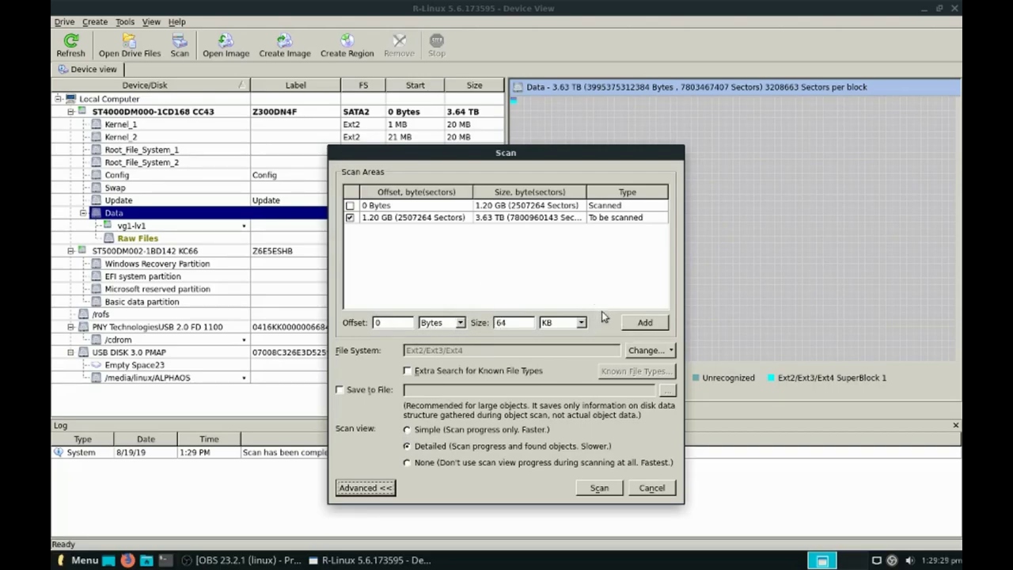
{"action": "left_click", "coordinate": [350, 390]}
{"action": "left_click", "coordinate": [590, 380]}
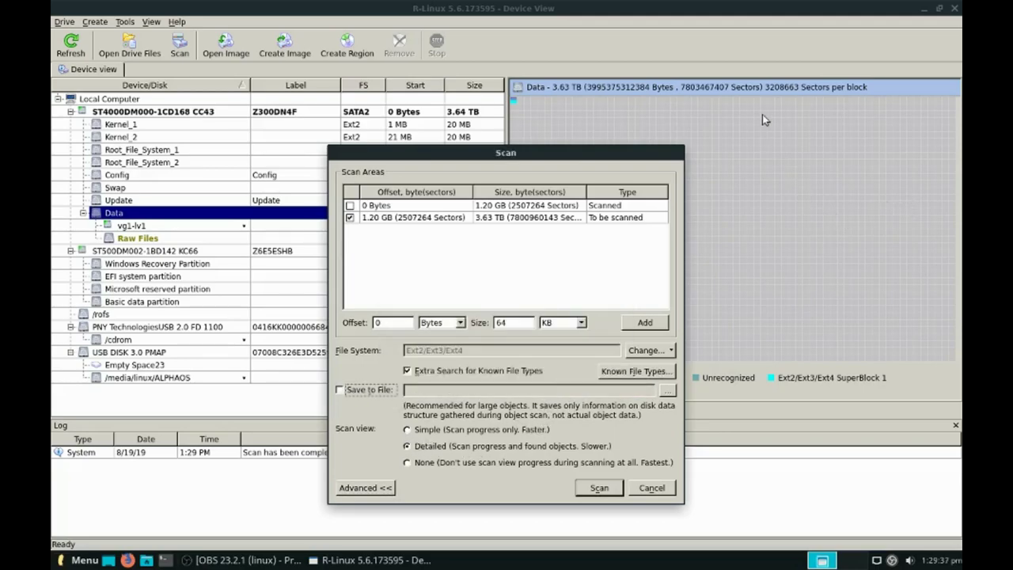
{"action": "left_click", "coordinate": [653, 488]}
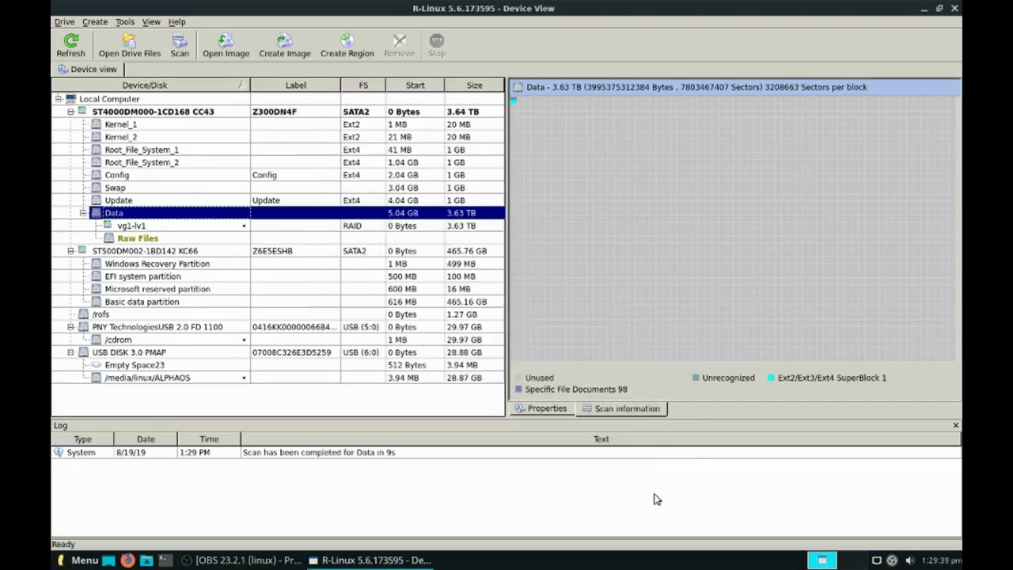
Load FS_Central.scn via Drive > Open Scan Information and browse Data's Raw Files.
{"action": "left_click", "coordinate": [64, 22]}
{"action": "left_click", "coordinate": [80, 148]}
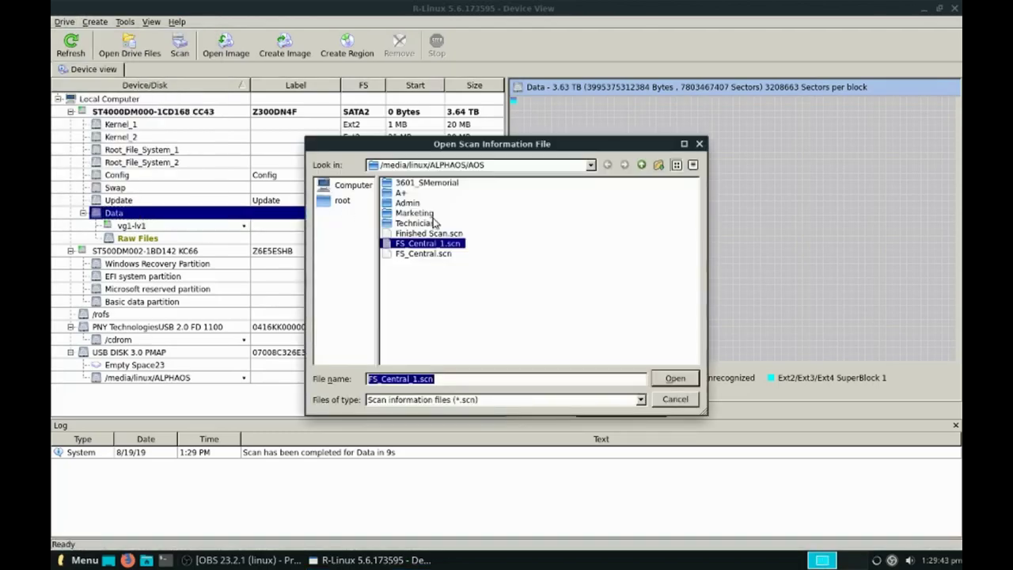
{"action": "left_click", "coordinate": [418, 254]}
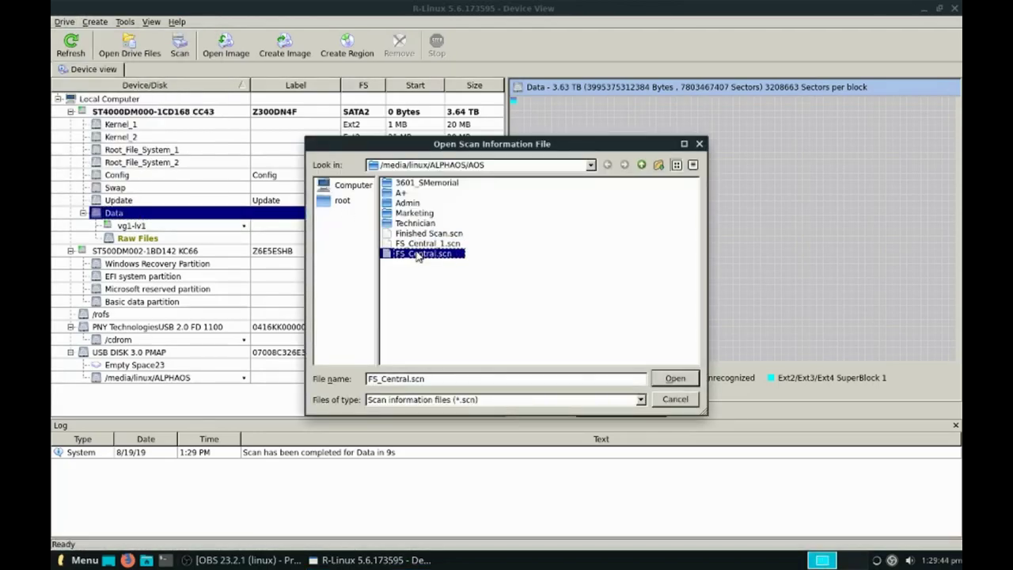
{"action": "left_click", "coordinate": [686, 384]}
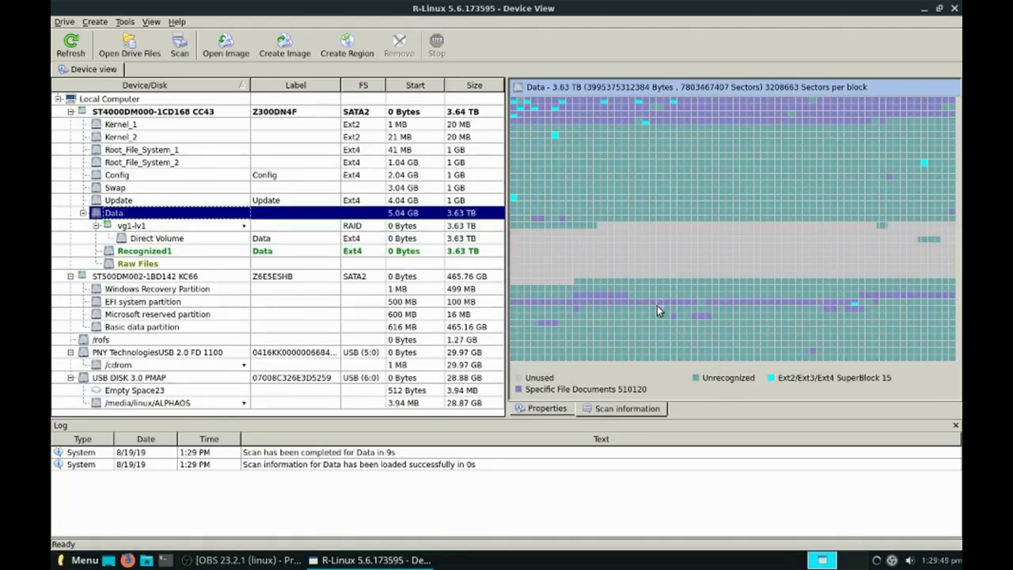
{"action": "double_click", "coordinate": [140, 265]}
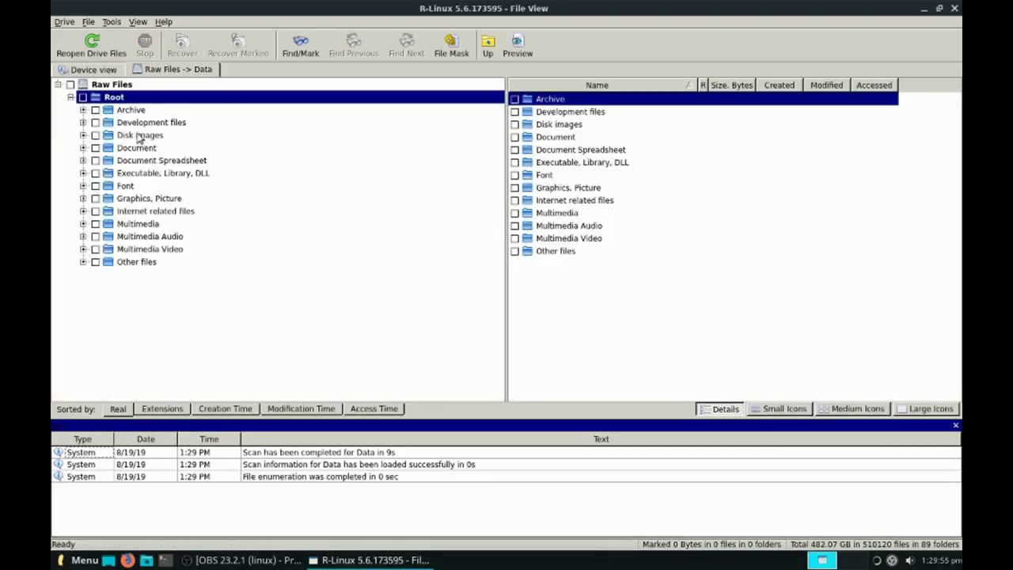
Preview and mark img_1032x776x24_0509147.png and img_1121x831x32_0505784.png under Graphics, Picture > PNG Image.
{"action": "left_click", "coordinate": [83, 197]}
{"action": "scroll", "coordinate": [178, 221], "scroll_direction": "down", "scroll_amount": 3}
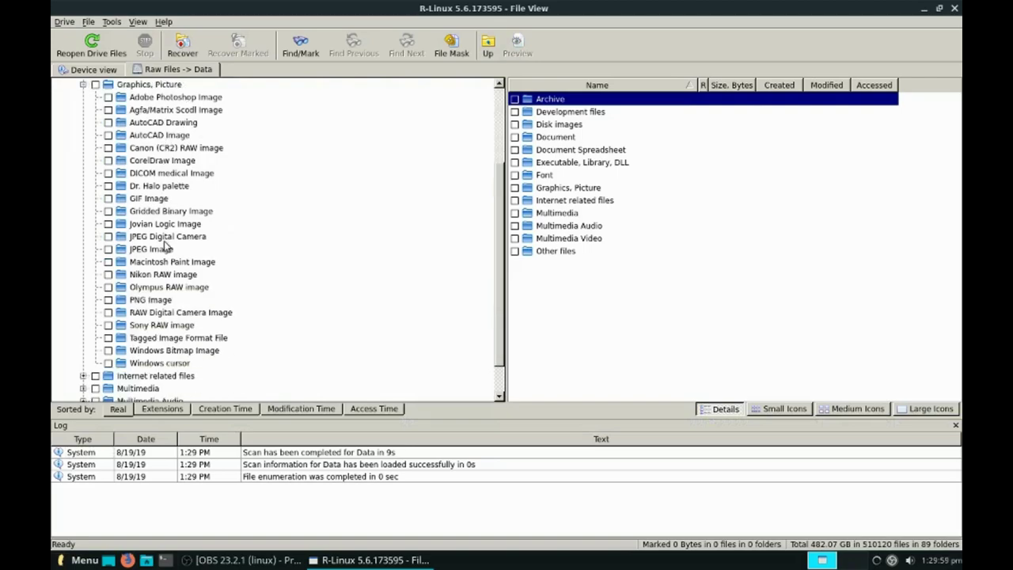
{"action": "left_click", "coordinate": [139, 303]}
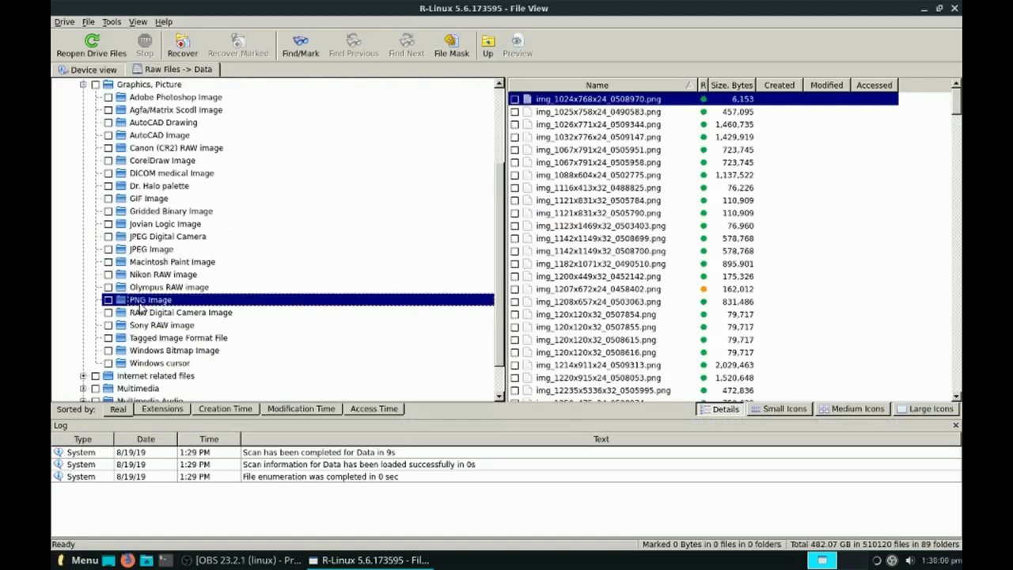
{"action": "double_click", "coordinate": [599, 137]}
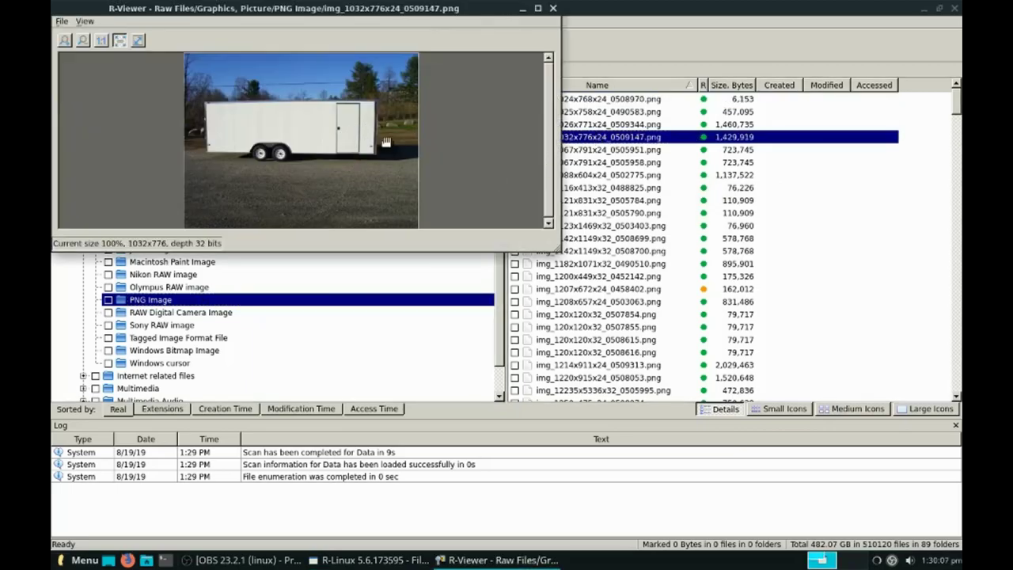
{"action": "left_click", "coordinate": [552, 8]}
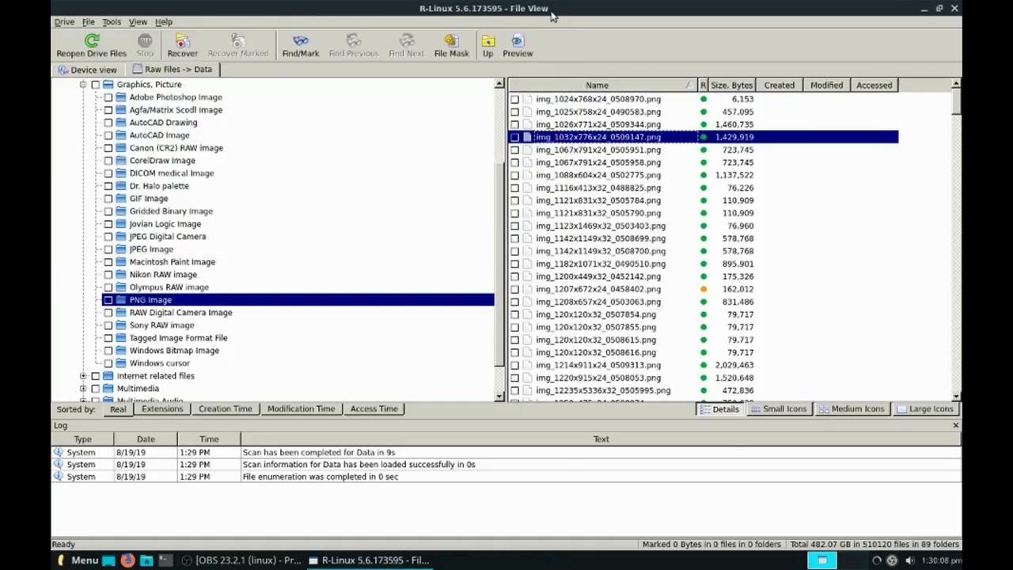
{"action": "left_click", "coordinate": [515, 137]}
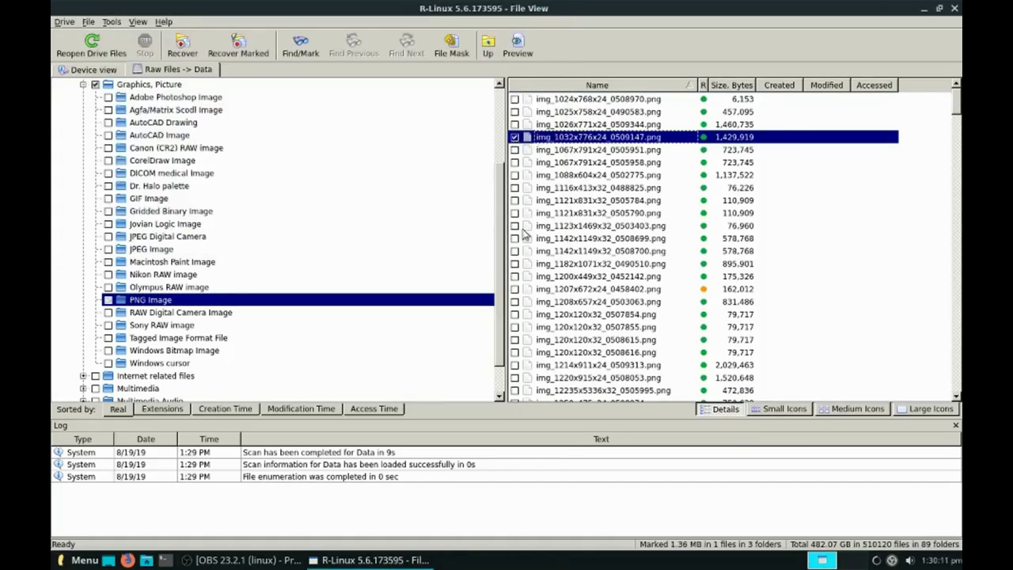
{"action": "double_click", "coordinate": [578, 201]}
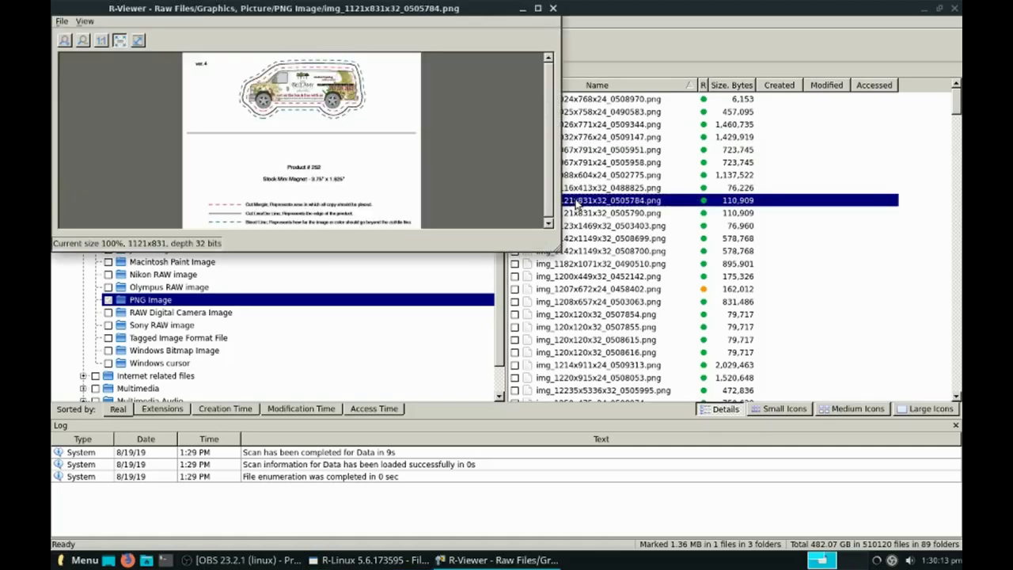
{"action": "left_click", "coordinate": [553, 9]}
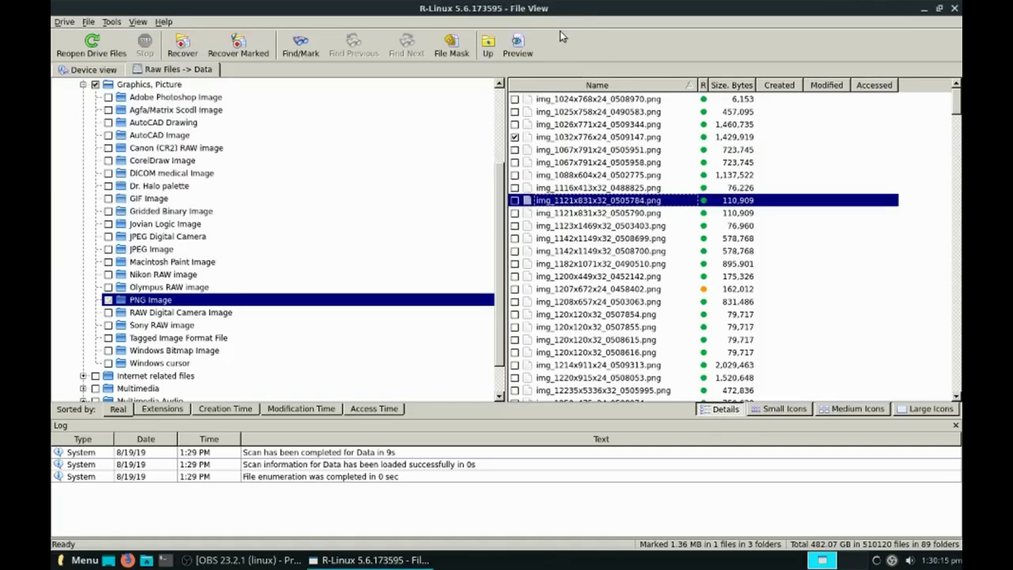
{"action": "left_click", "coordinate": [515, 201]}
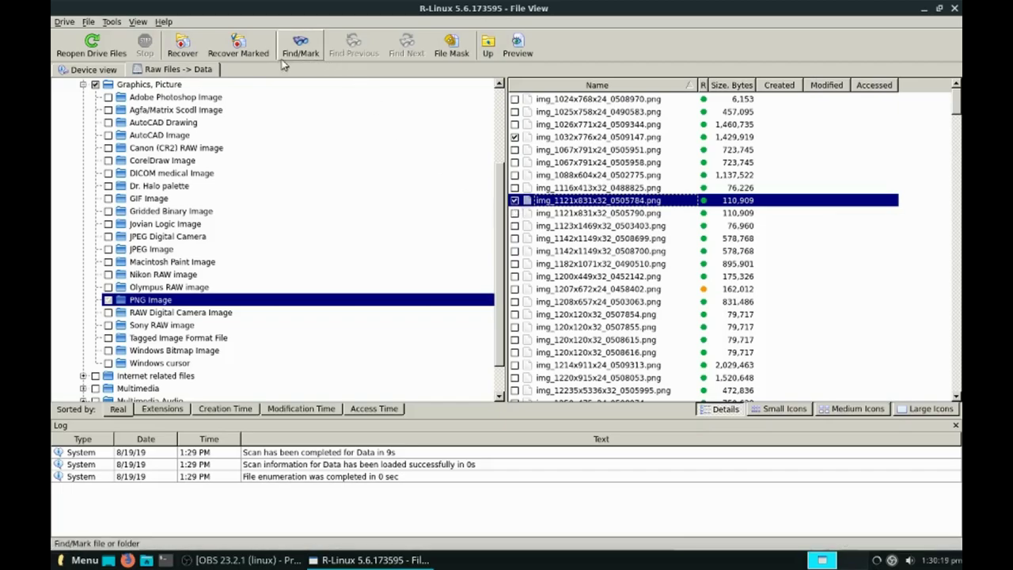
Recover the two marked PNGs to /home/linux/Desktop, then minimize R-Linux.
{"action": "left_click", "coordinate": [246, 55]}
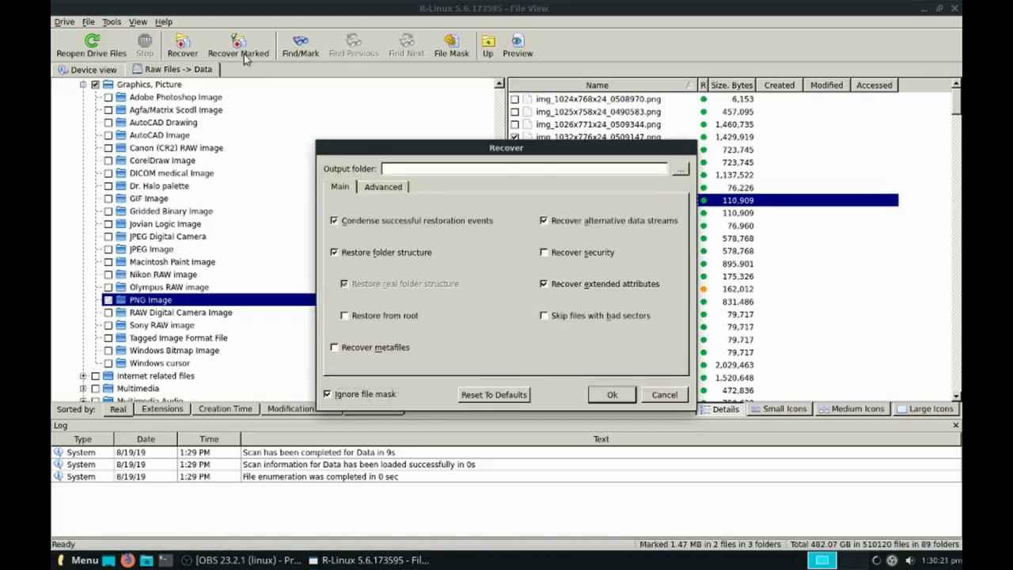
{"action": "left_click", "coordinate": [678, 169]}
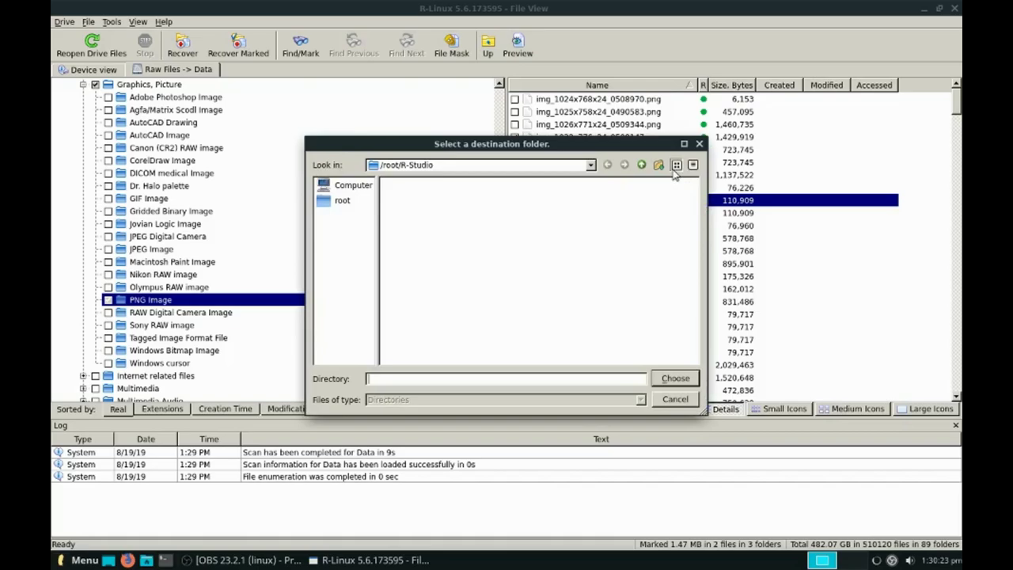
{"action": "left_click", "coordinate": [340, 186]}
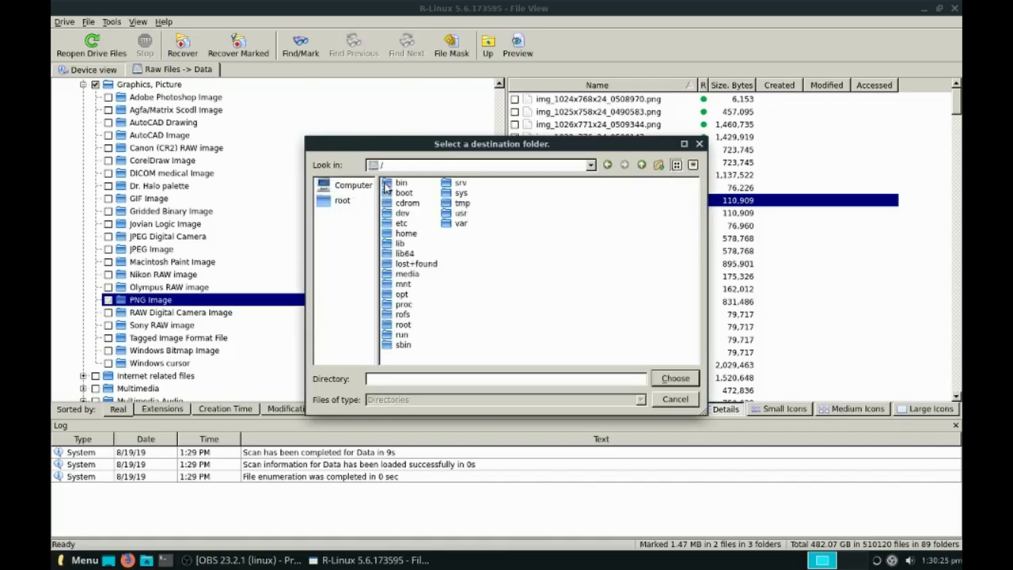
{"action": "double_click", "coordinate": [404, 234]}
{"action": "double_click", "coordinate": [402, 184]}
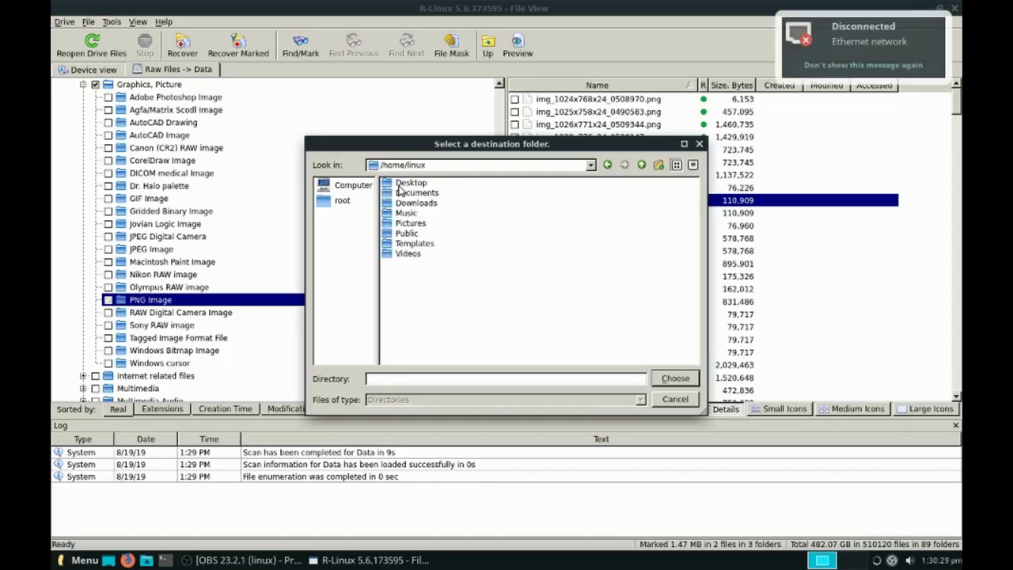
{"action": "left_click", "coordinate": [408, 186]}
{"action": "left_click", "coordinate": [684, 379]}
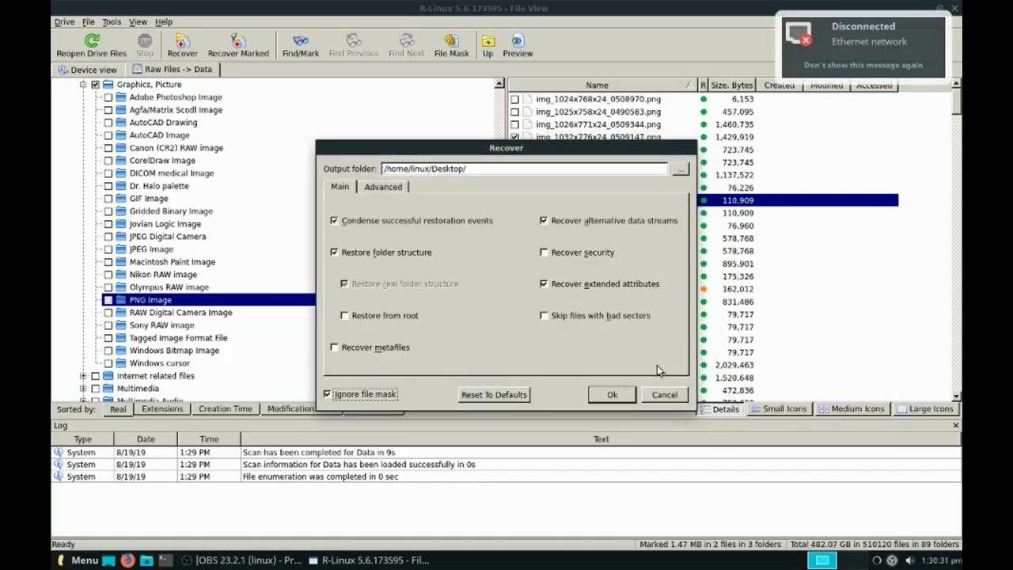
{"action": "left_click", "coordinate": [611, 394]}
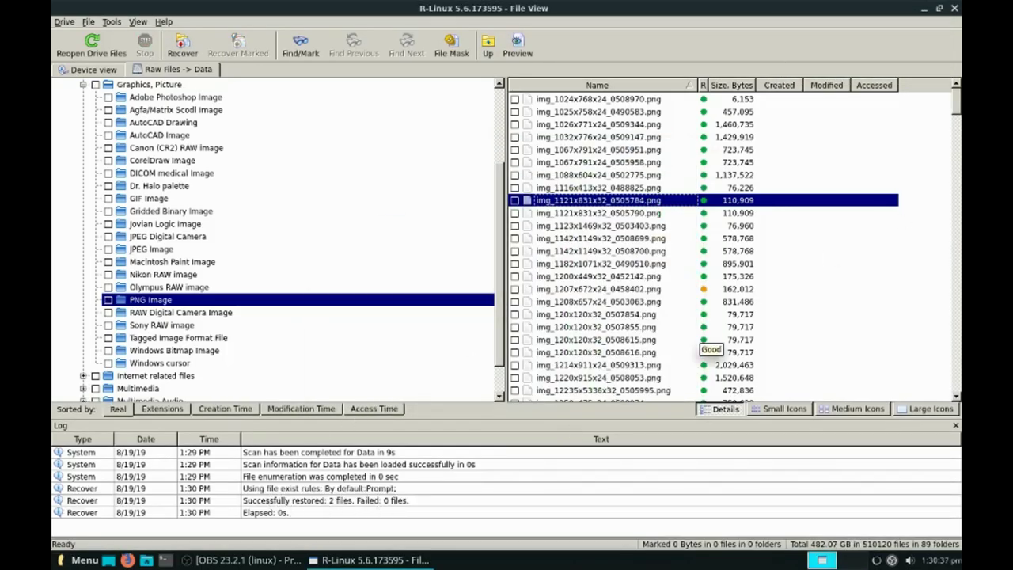
{"action": "left_click", "coordinate": [924, 8]}
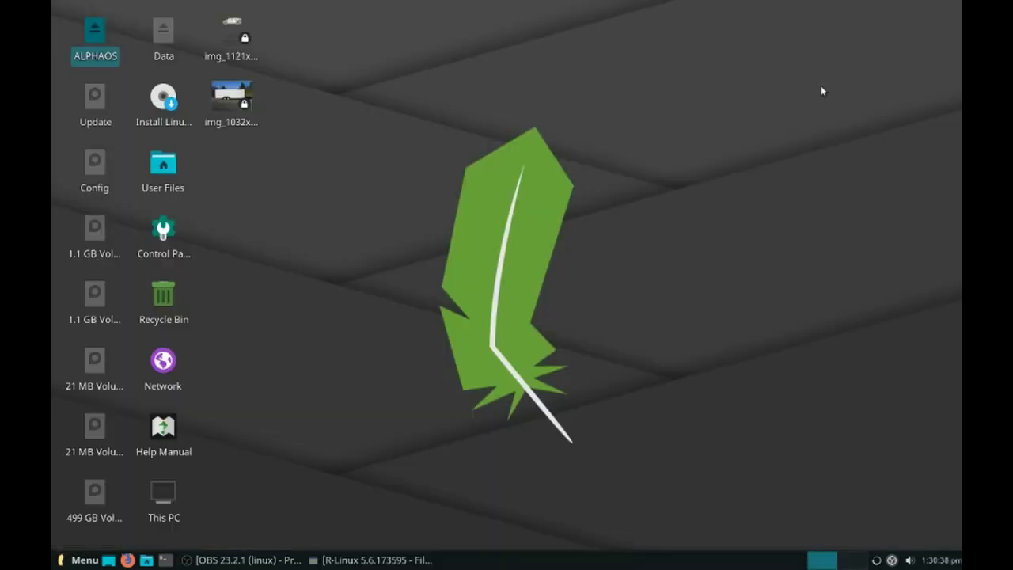
{"action": "left_click", "coordinate": [233, 103]}
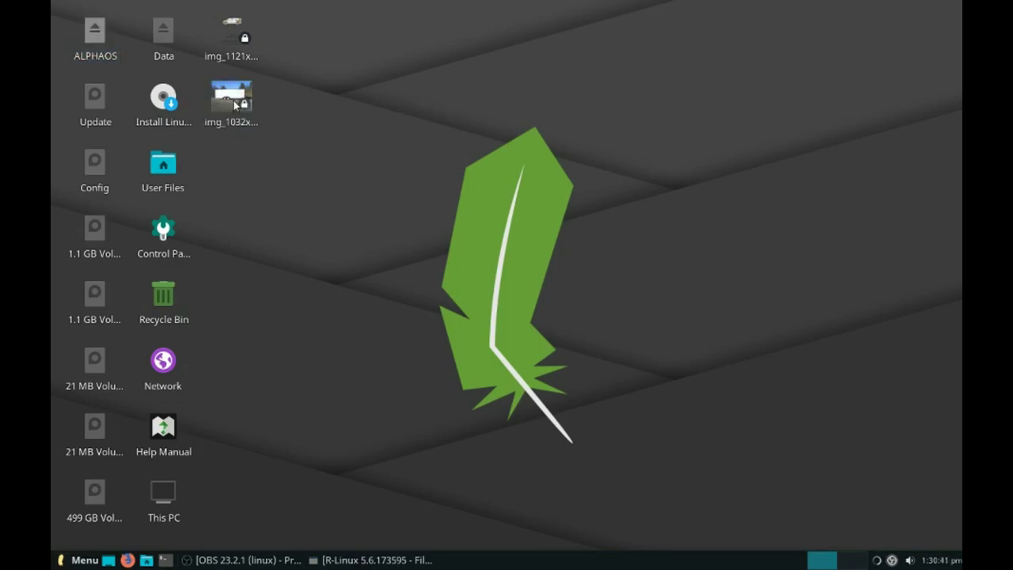
{"action": "double_click", "coordinate": [226, 98]}
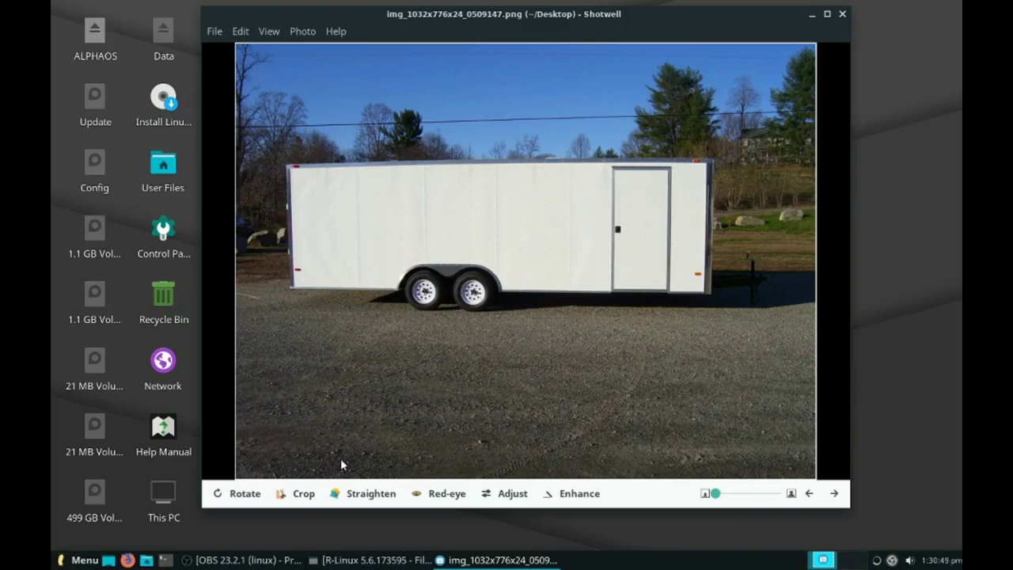
{"action": "left_click", "coordinate": [841, 13]}
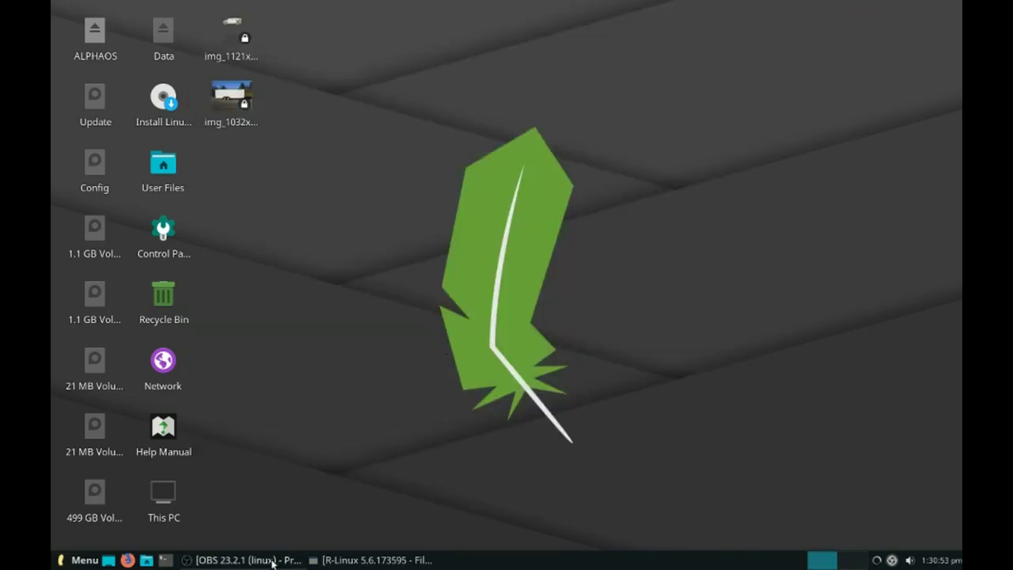
{"action": "left_click", "coordinate": [271, 561]}
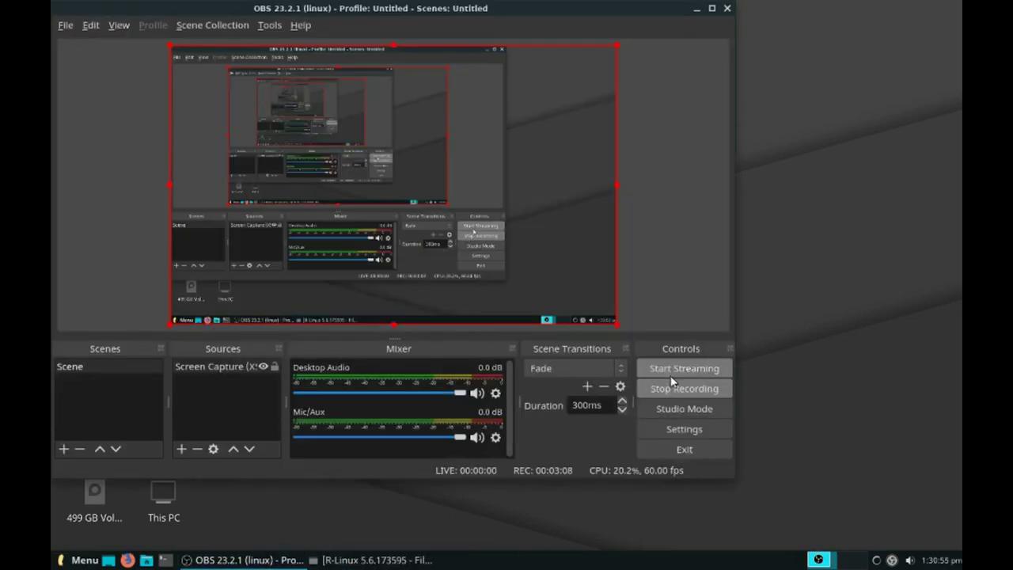